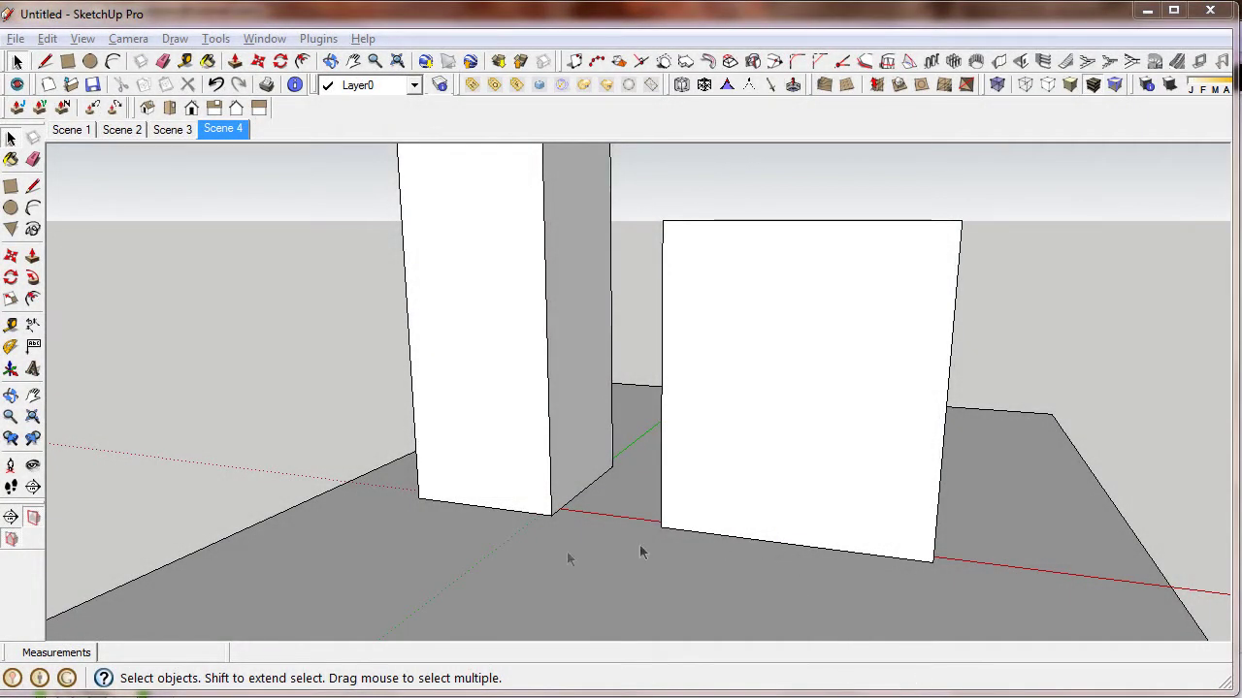
- Orbit and zoom around the two boxes to frame the empty ground in front
mouse_move(541, 508)
middle_down()
mouse_move(721, 510)
mouse_move(589, 552)
mouse_move(623, 556)
middle_up()
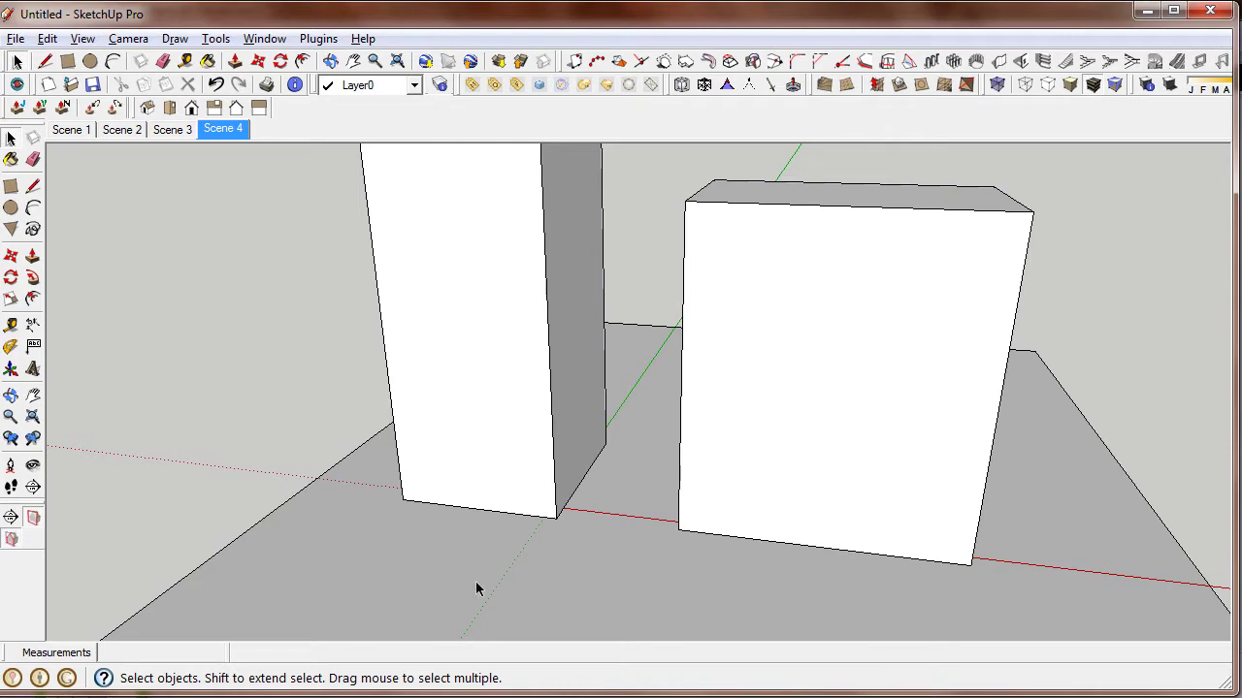
mouse_move(480, 576)
middle_down()
mouse_move(382, 582)
mouse_move(568, 556)
middle_up()
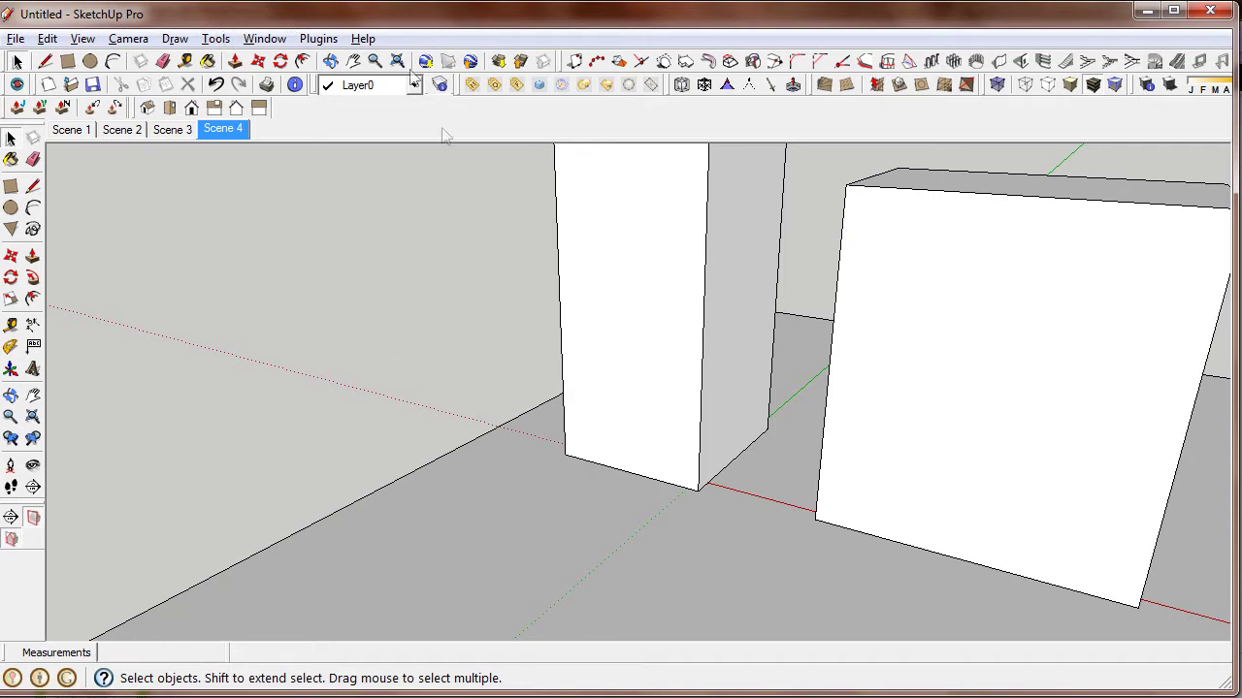
scroll(660, 460, down, 2)
mouse_move(693, 430)
middle_down()
mouse_move(560, 408)
mouse_move(755, 399)
middle_up()
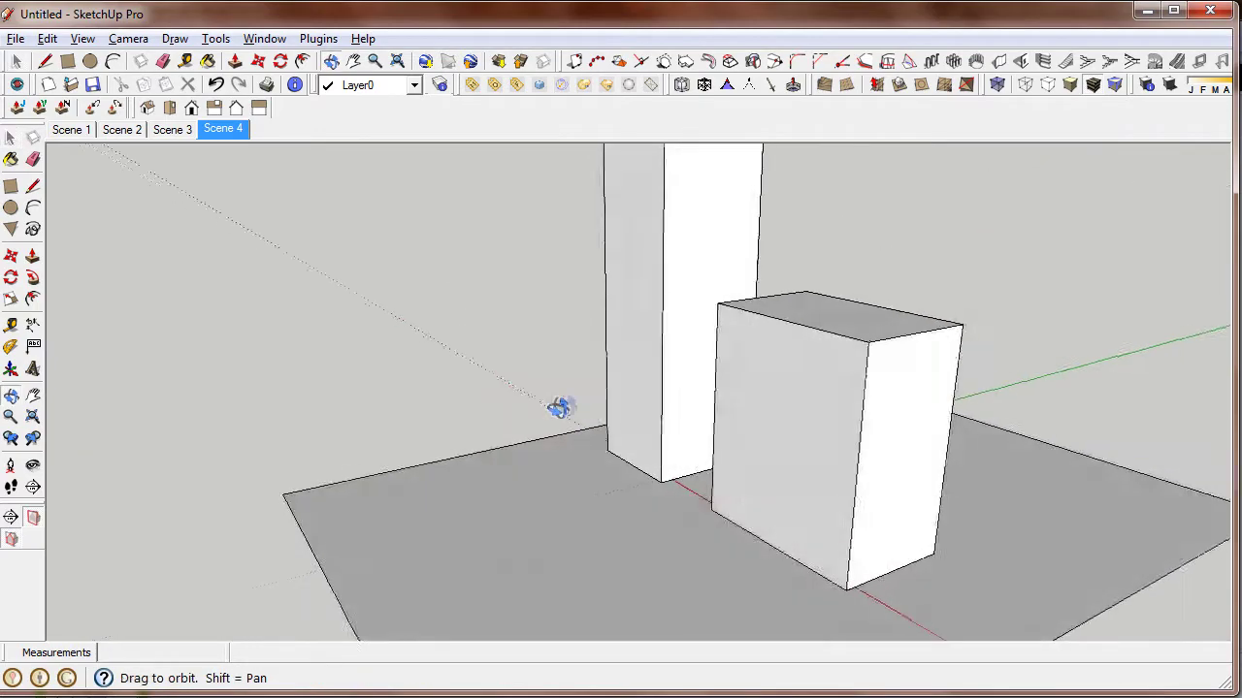
scroll(754, 400, up, 2)
middle_drag(742, 456, 515, 485)
- Draw an upright 80 cm wide, 180 cm tall rectangular face on the ground before the boxes
key(l)
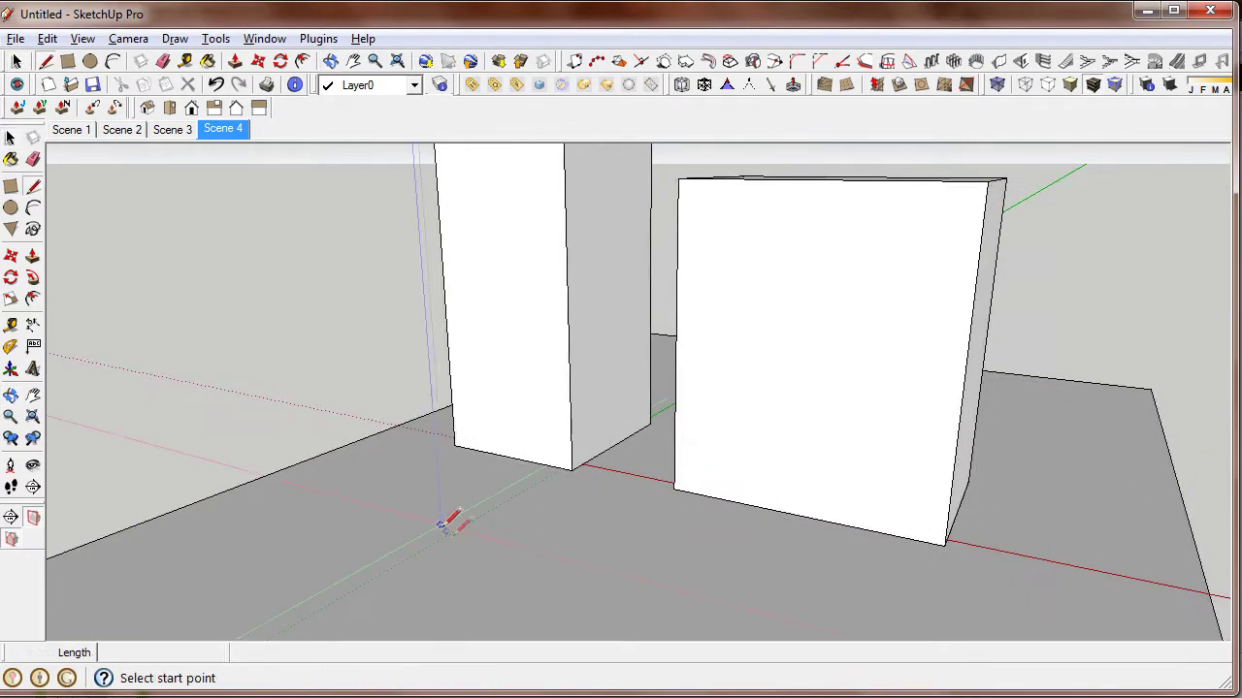
shift+middle_drag(452, 525, 554, 476)
scroll(544, 485, up, 1)
click(505, 506)
text(180)
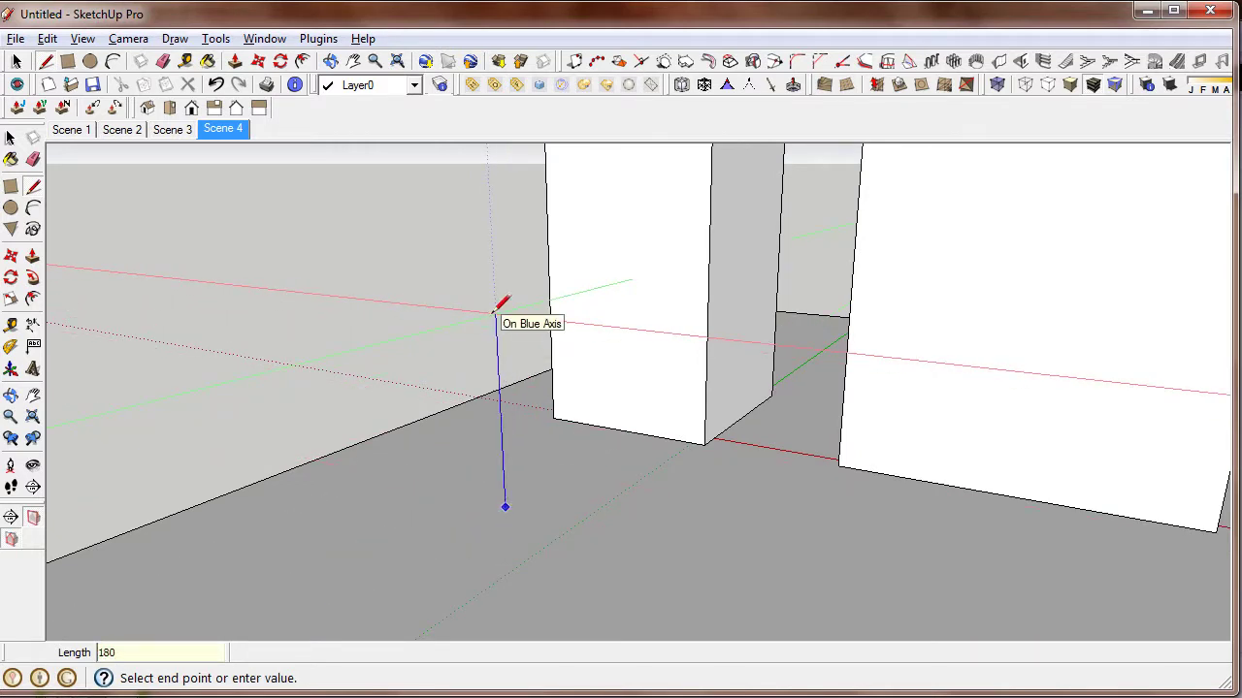
key(Return)
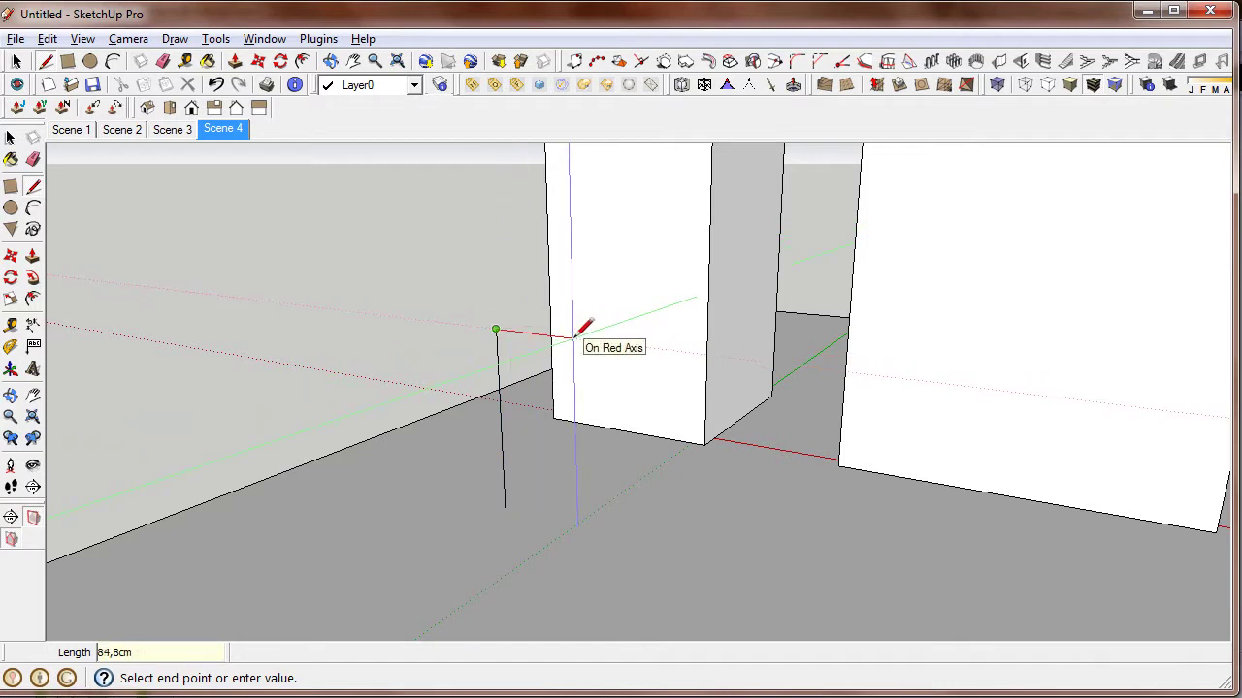
key(Return)
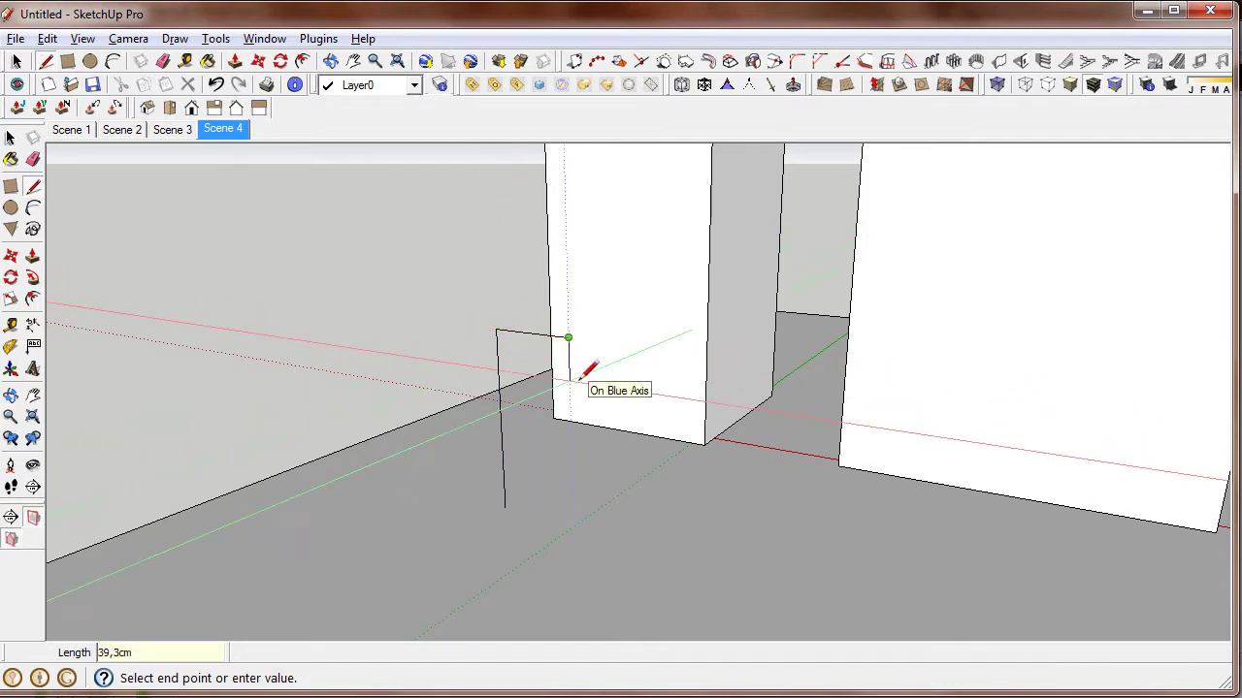
click(510, 501)
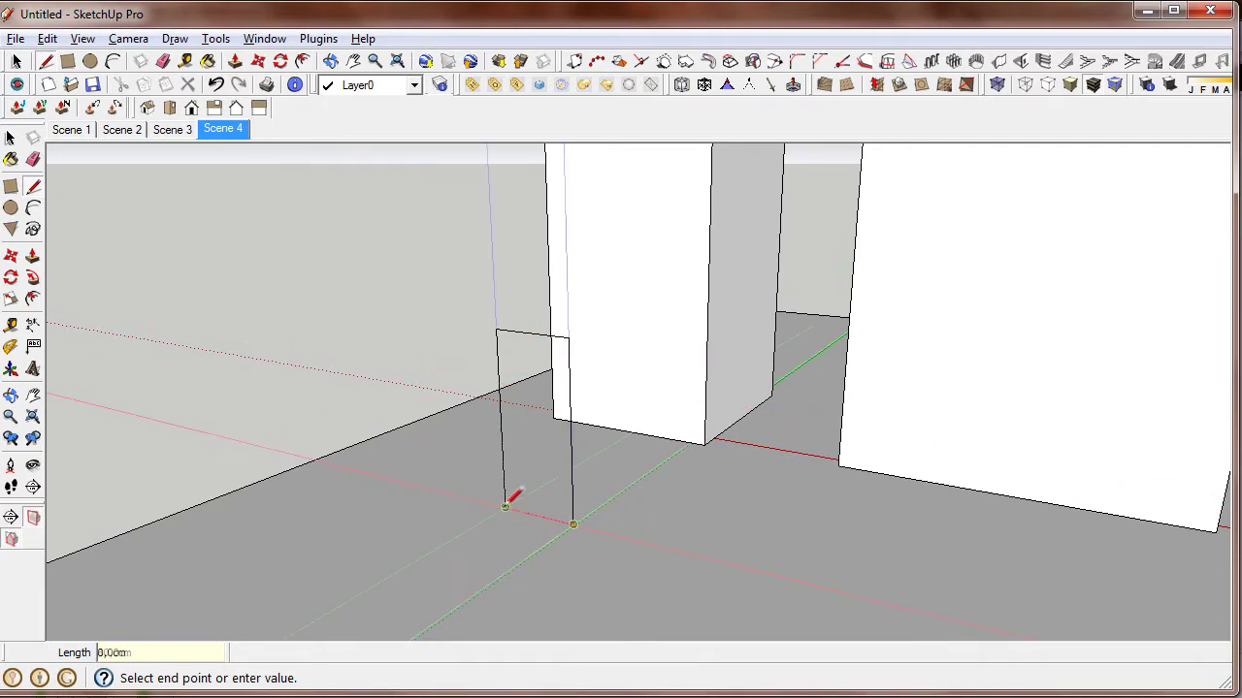
click(506, 505)
- Reverse the new face so its white front side faces out
mouse_move(508, 500)
middle_down()
mouse_move(519, 455)
mouse_move(582, 417)
mouse_move(643, 463)
mouse_move(519, 407)
middle_up()
right_click(582, 417)
click(685, 505)
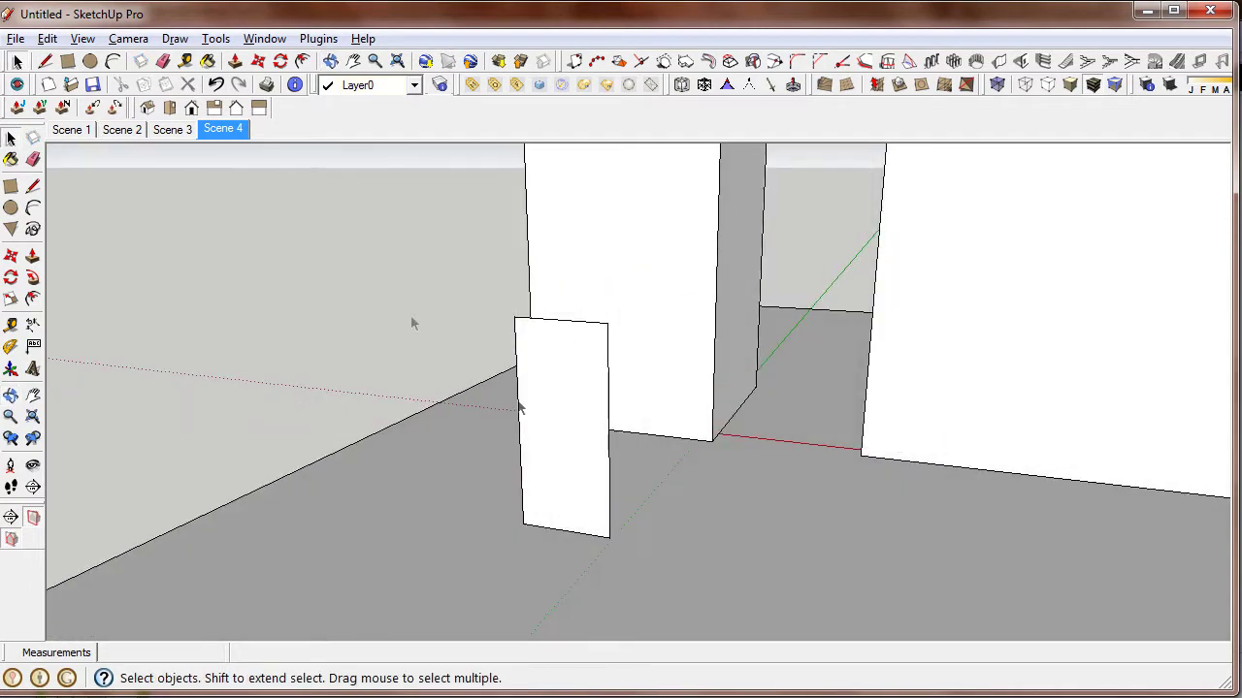
mouse_move(593, 355)
middle_down()
mouse_move(471, 394)
mouse_move(491, 452)
mouse_move(393, 272)
mouse_move(495, 388)
middle_up()
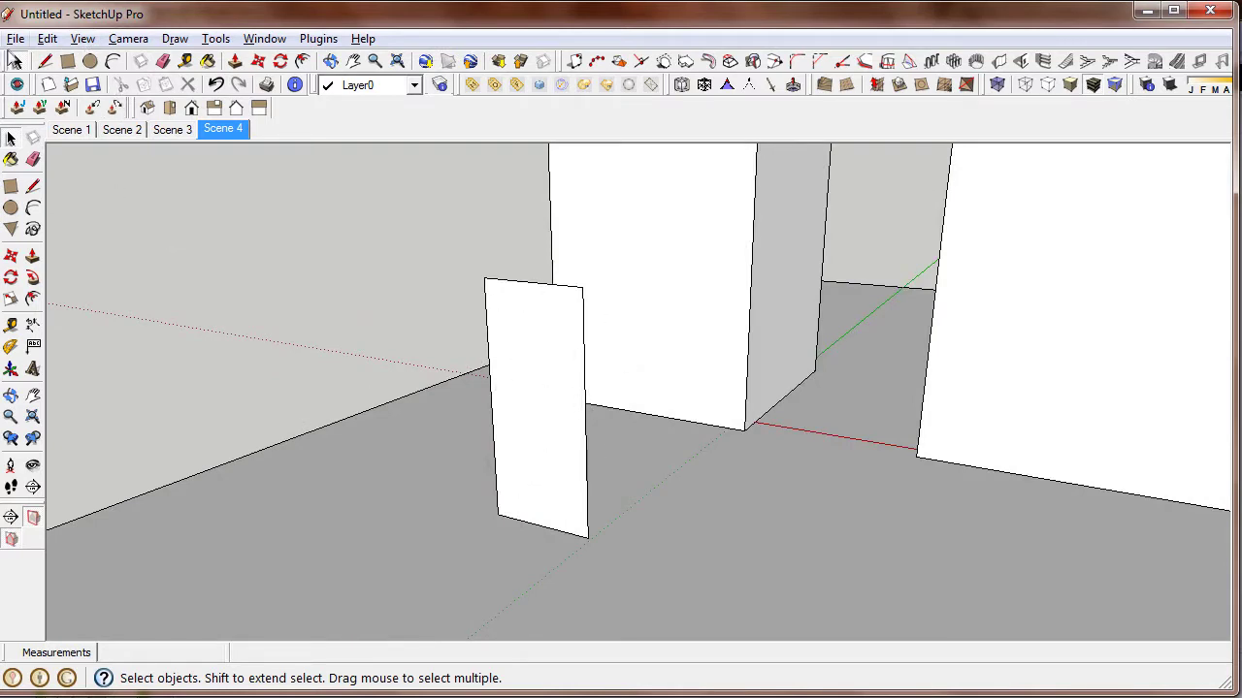
- Start an image import as a texture and browse to the People folder
click(16, 39)
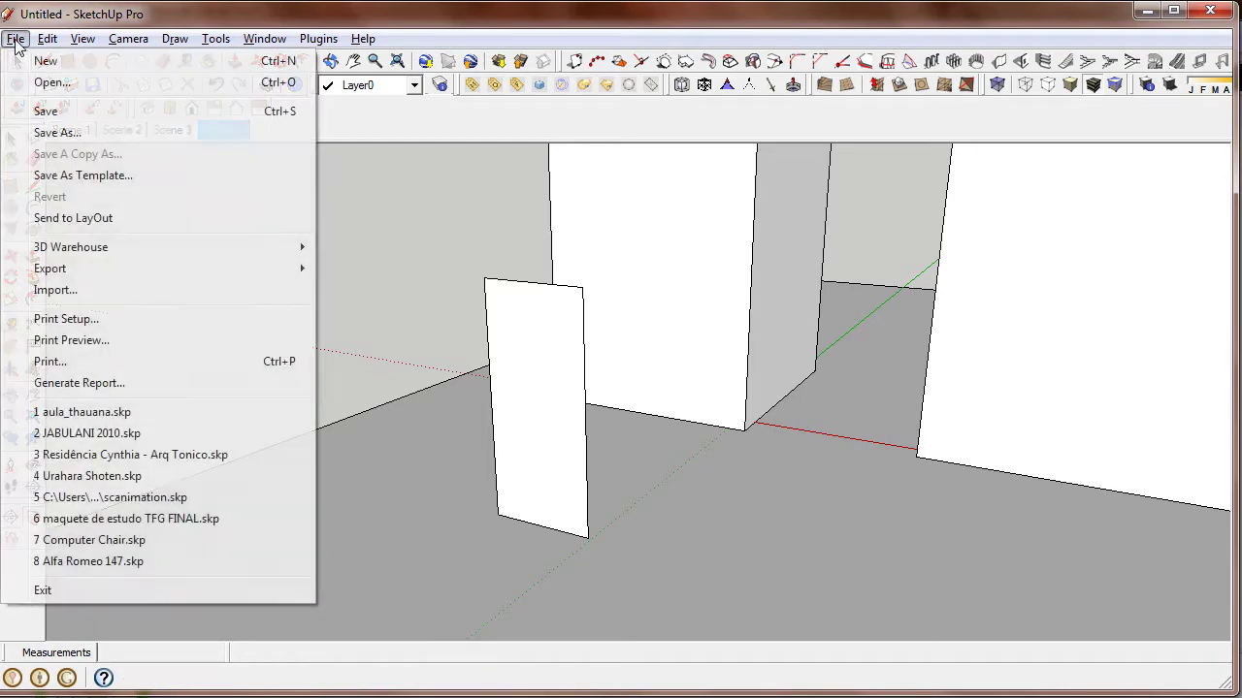
click(71, 291)
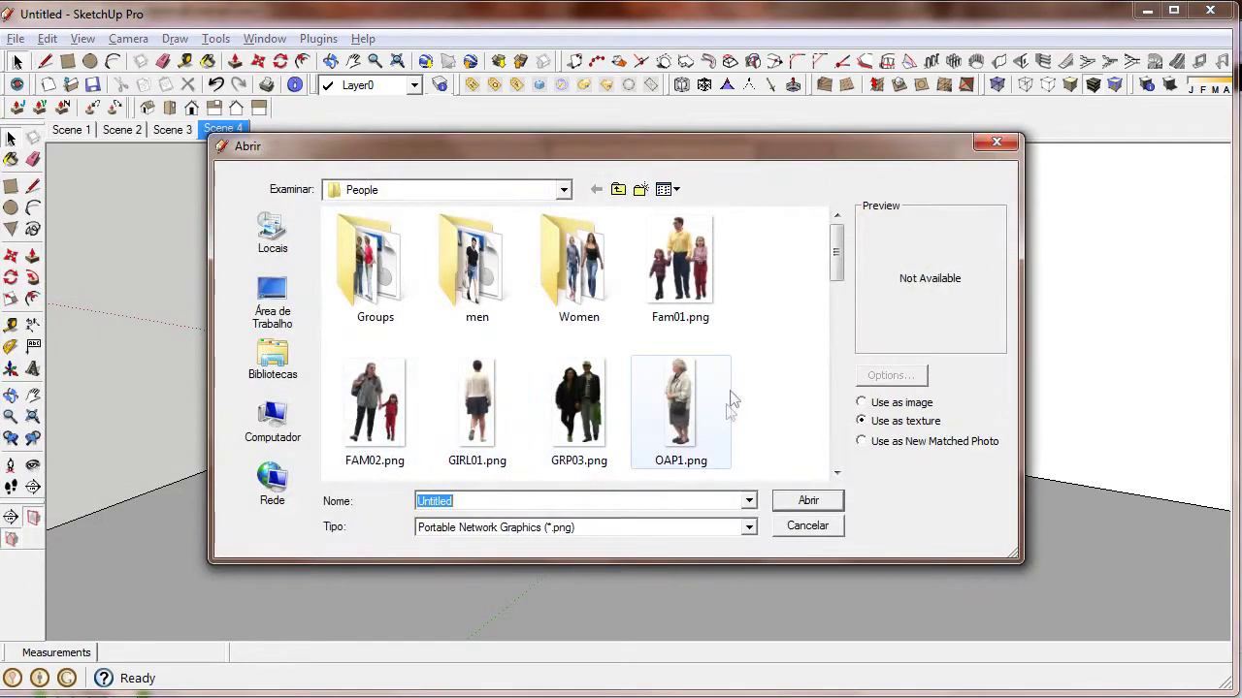
drag(836, 258, 840, 240)
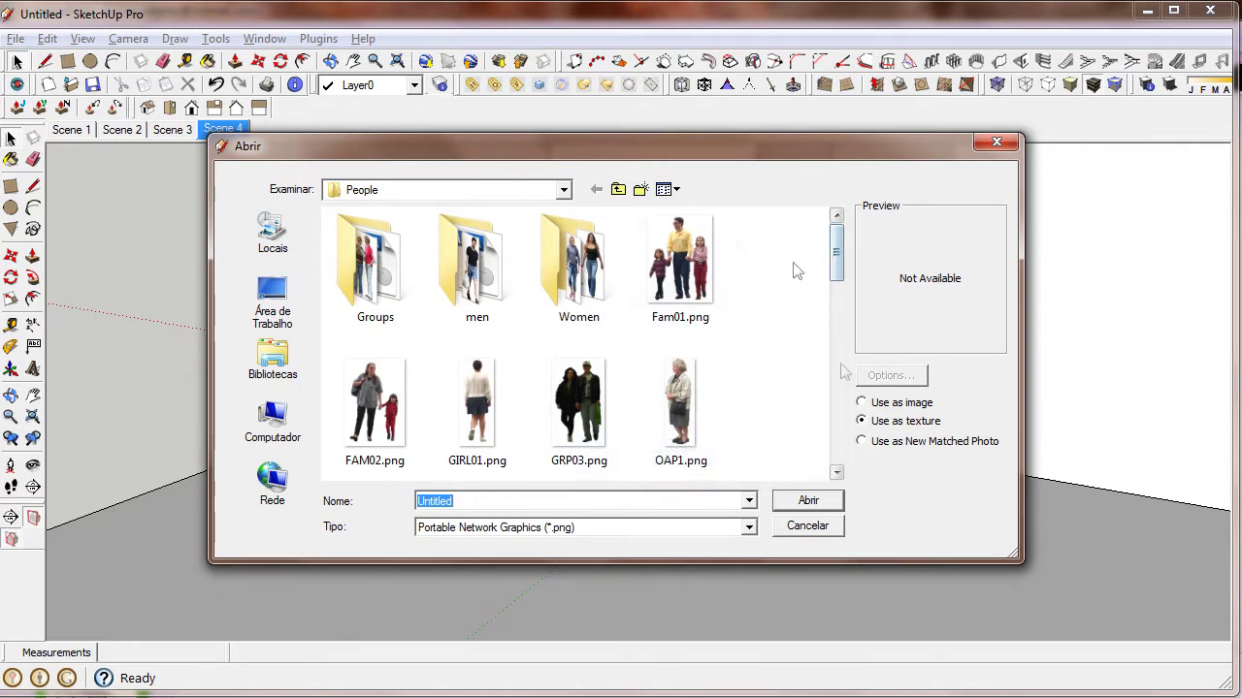
text(pe)
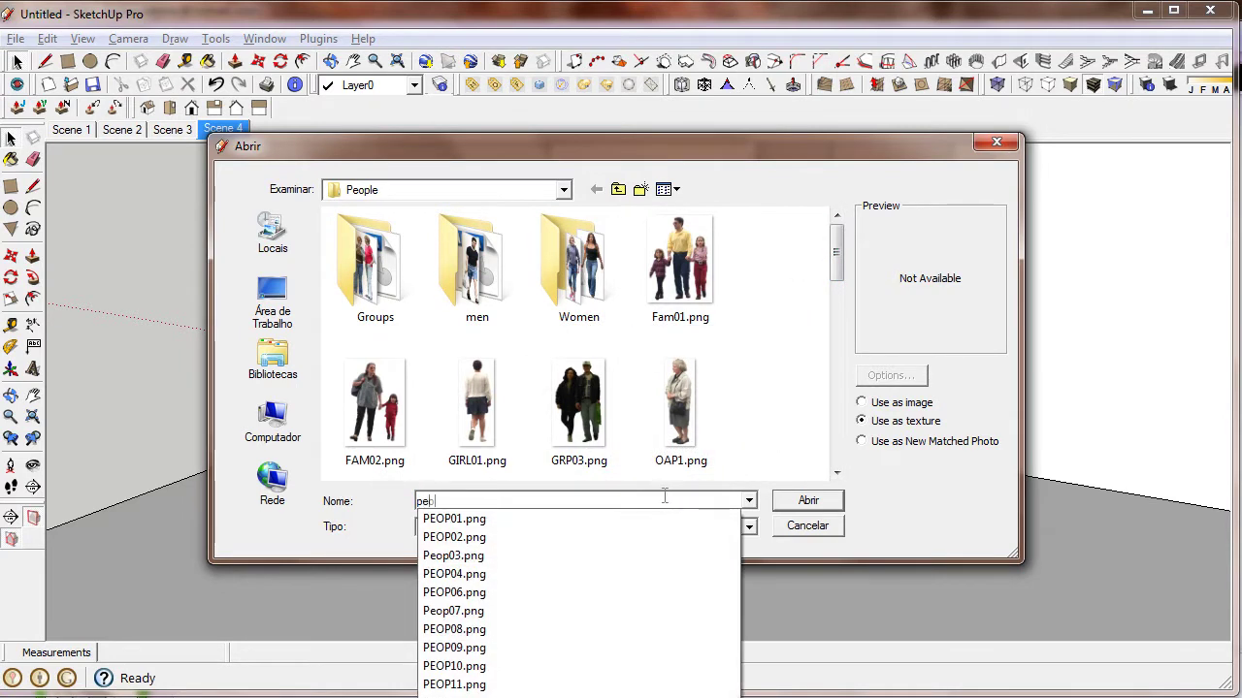
text(ople)
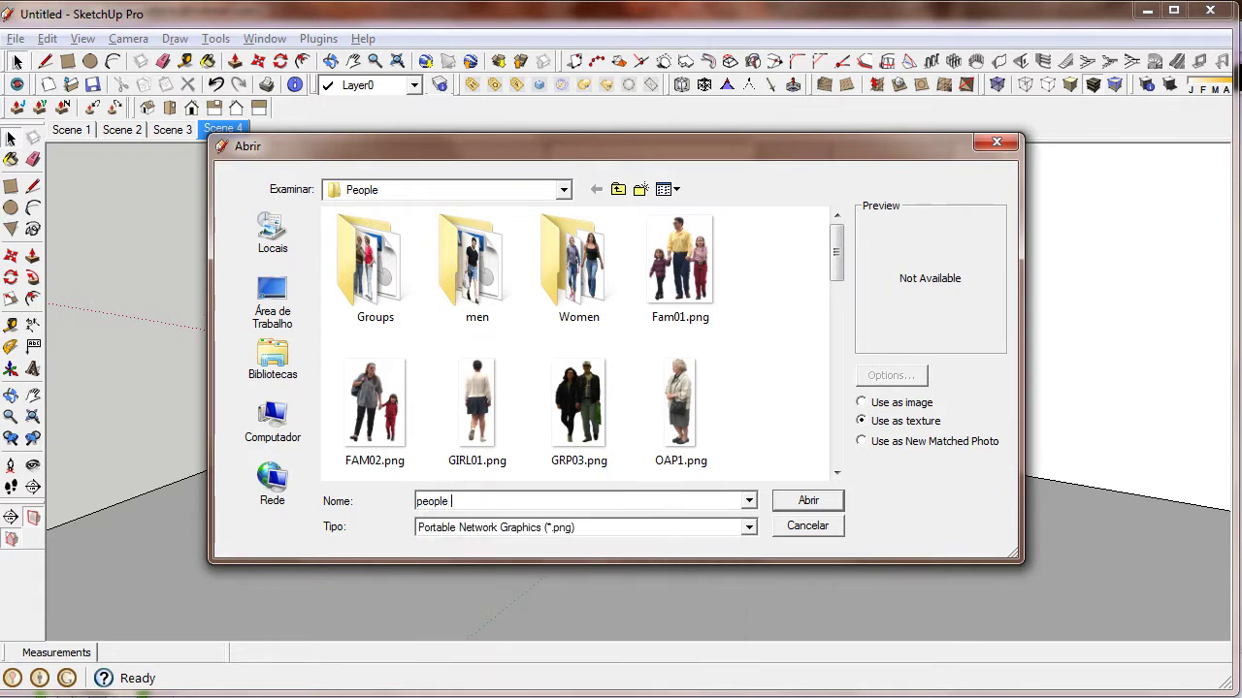
key(BackSpace)
key(BackSpace)
key(BackSpace)
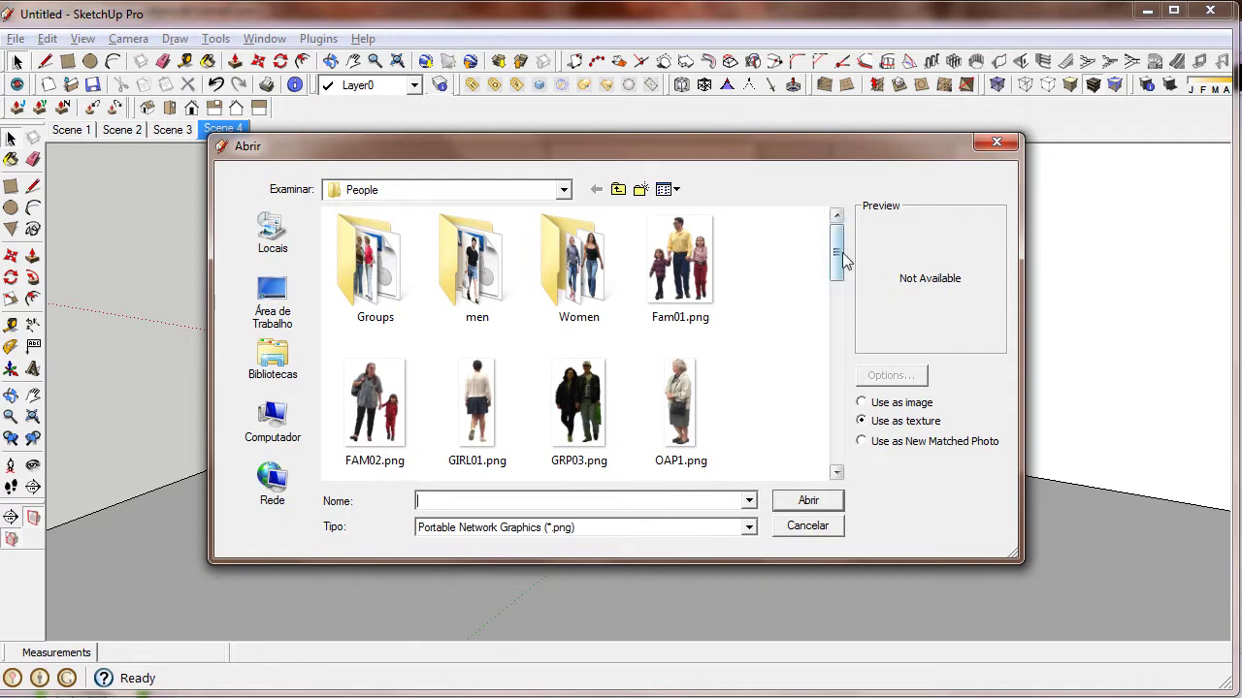
scroll(840, 249, down, 1)
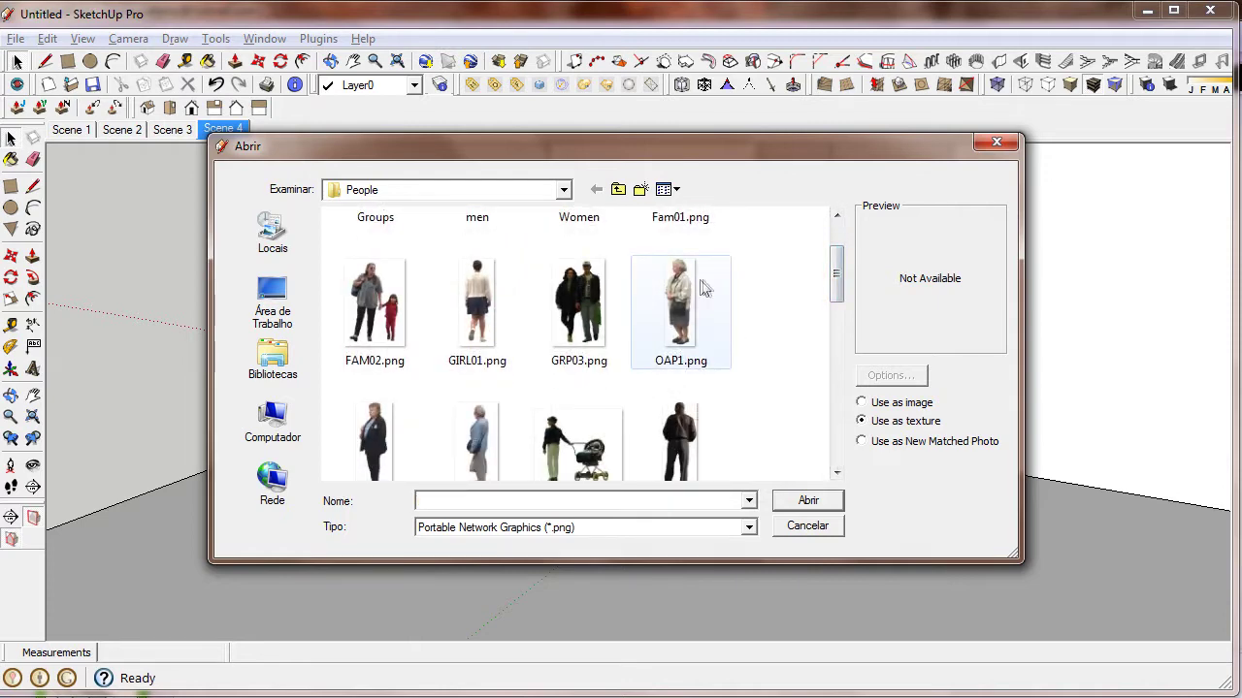
- Choose SUIT03.png, the walking woman image, and import it as a texture
click(685, 335)
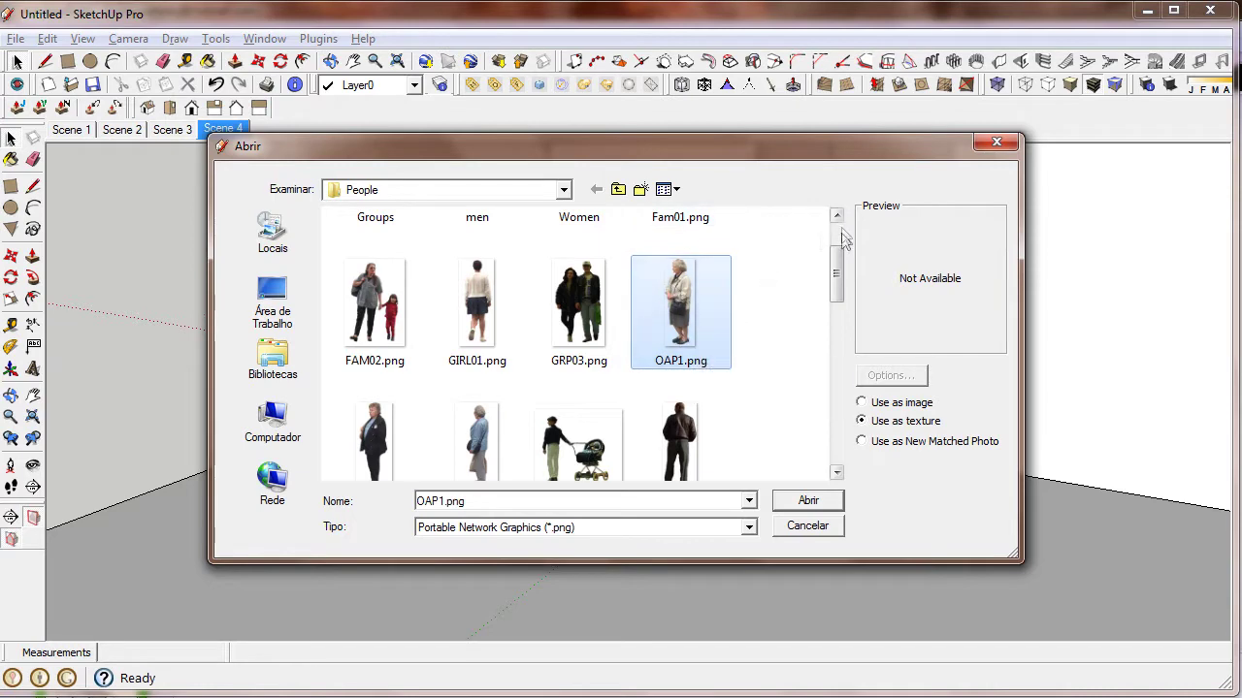
scroll(834, 271, up, 1)
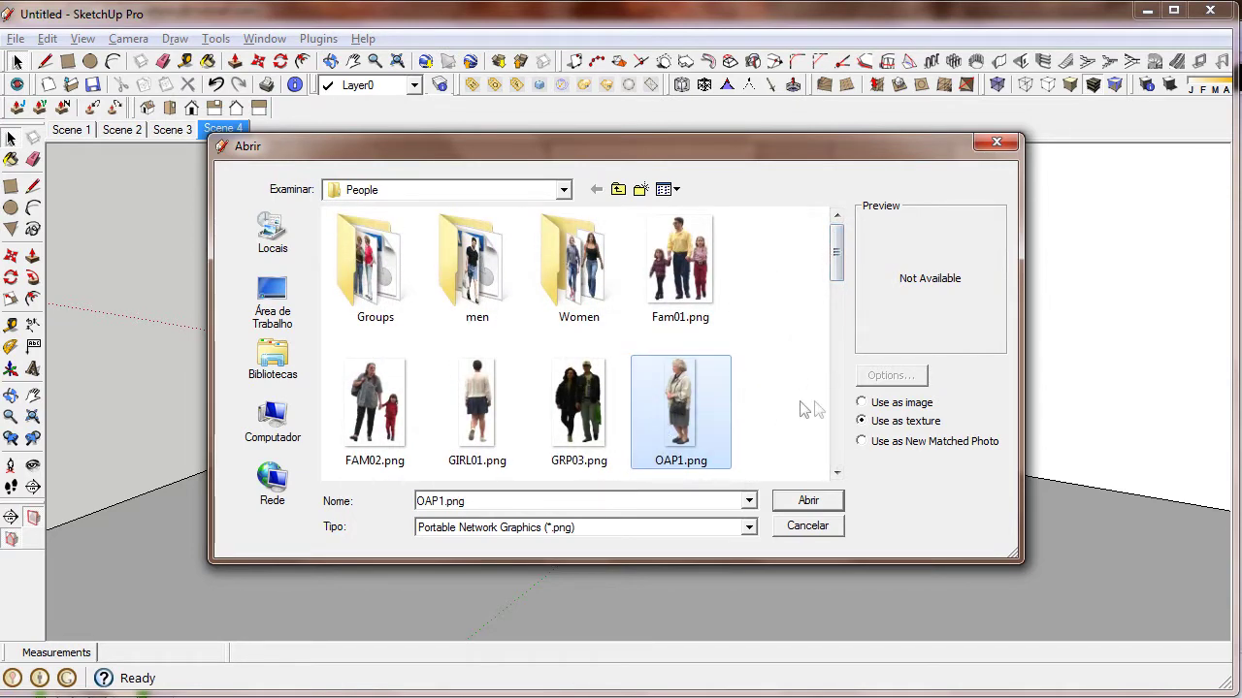
scroll(842, 254, down, 1)
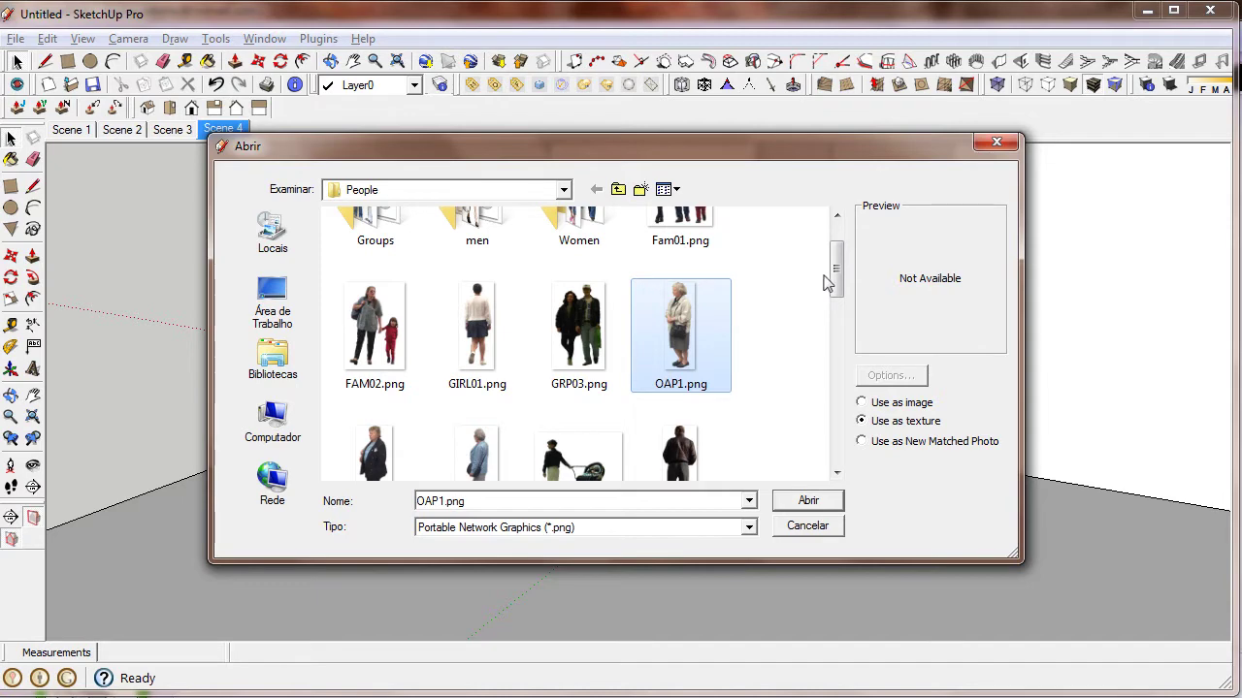
drag(837, 277, 840, 410)
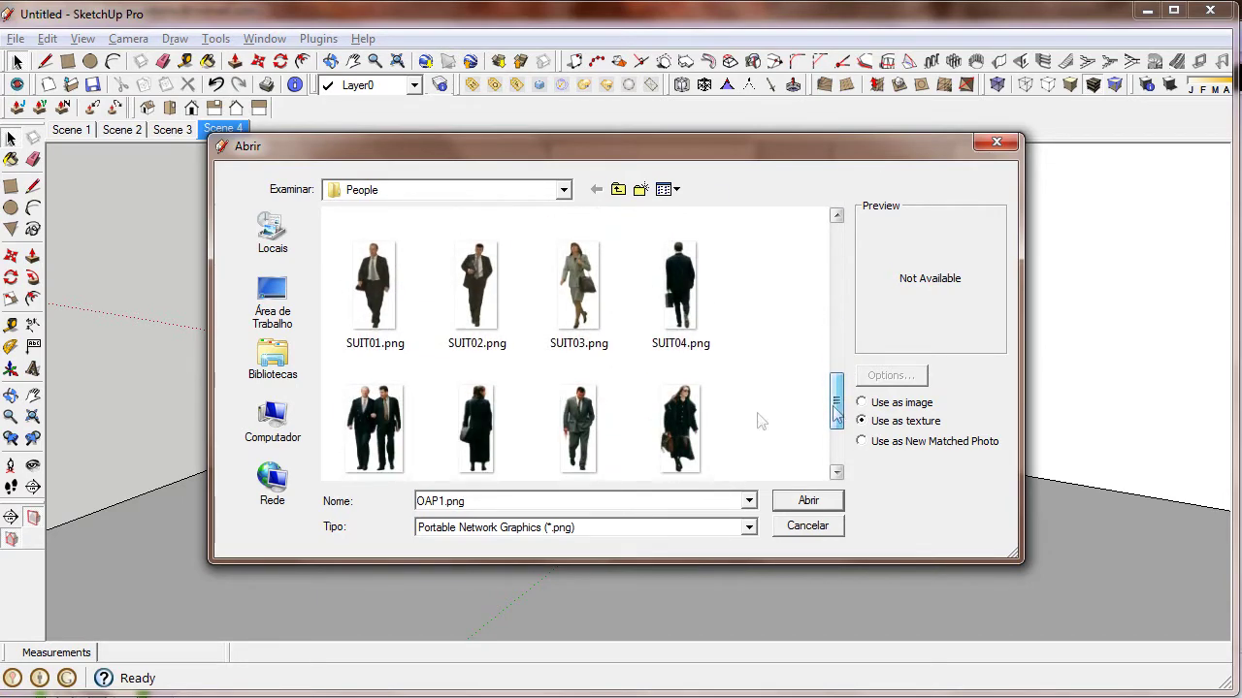
click(578, 291)
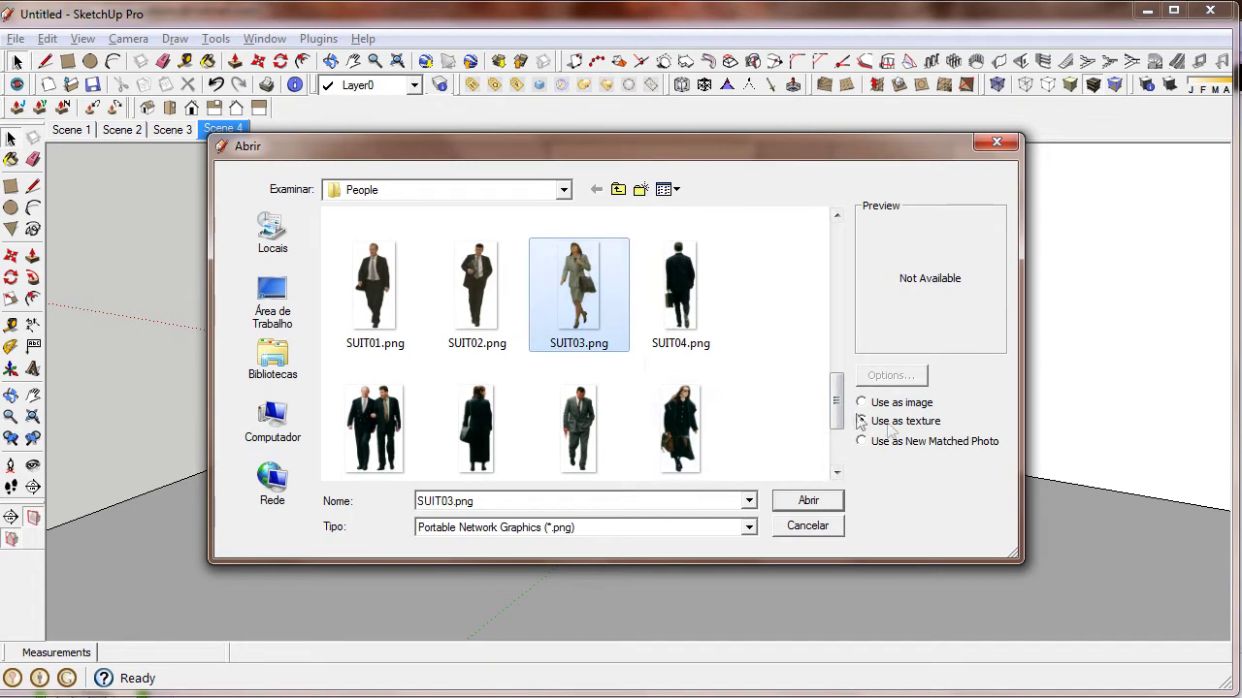
click(810, 500)
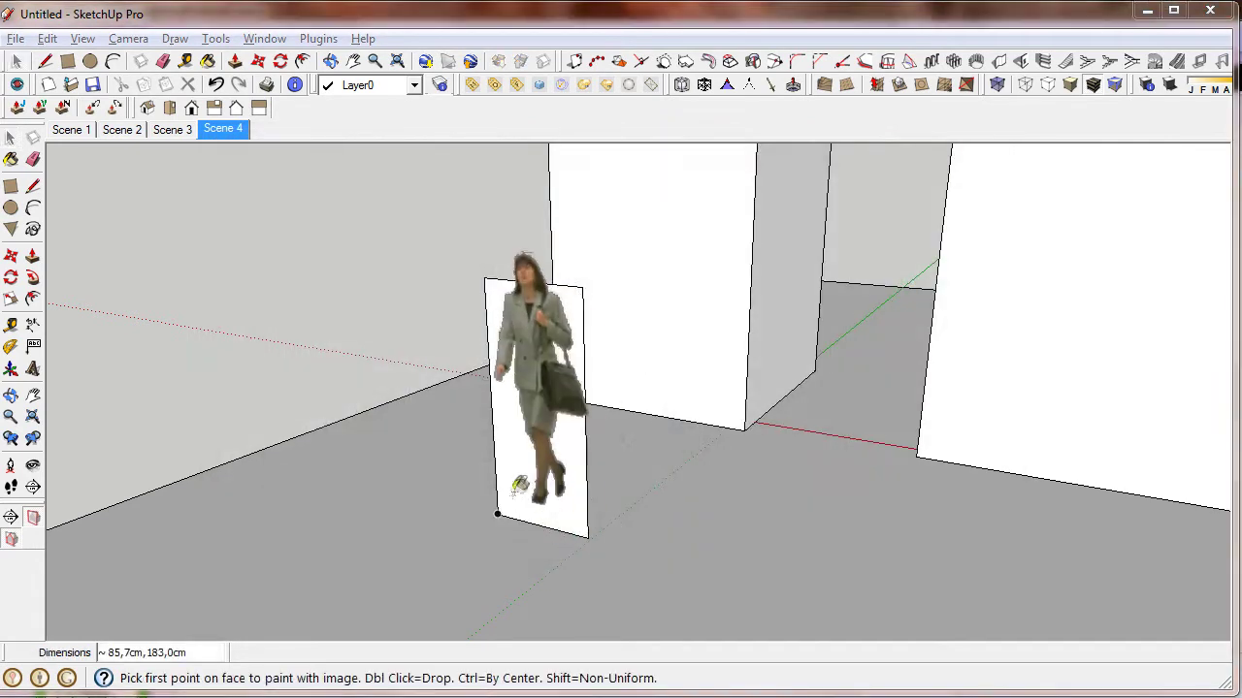
- Anchor the SUIT03 texture at the panel's bottom-left corner, sized about 155.8 cm tall
click(497, 513)
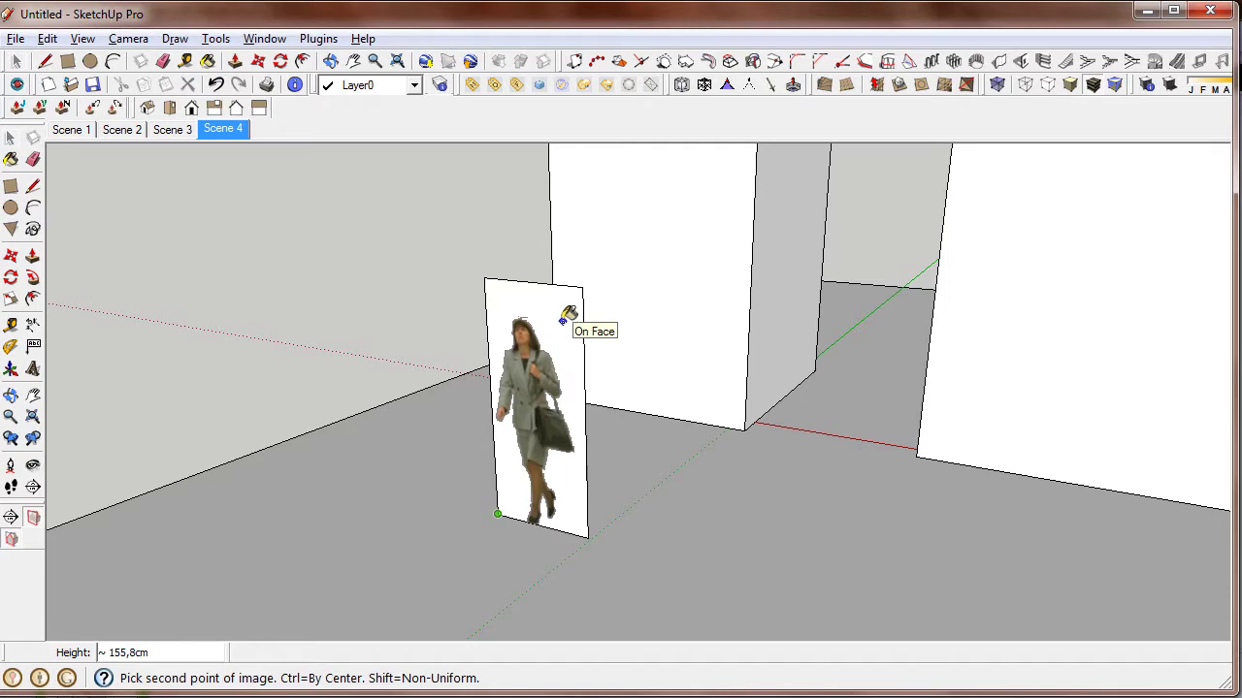
click(562, 321)
mouse_move(562, 325)
middle_down()
mouse_move(602, 359)
mouse_move(781, 288)
mouse_move(998, 299)
mouse_move(876, 269)
mouse_move(603, 303)
middle_up()
scroll(602, 303, up, 1)
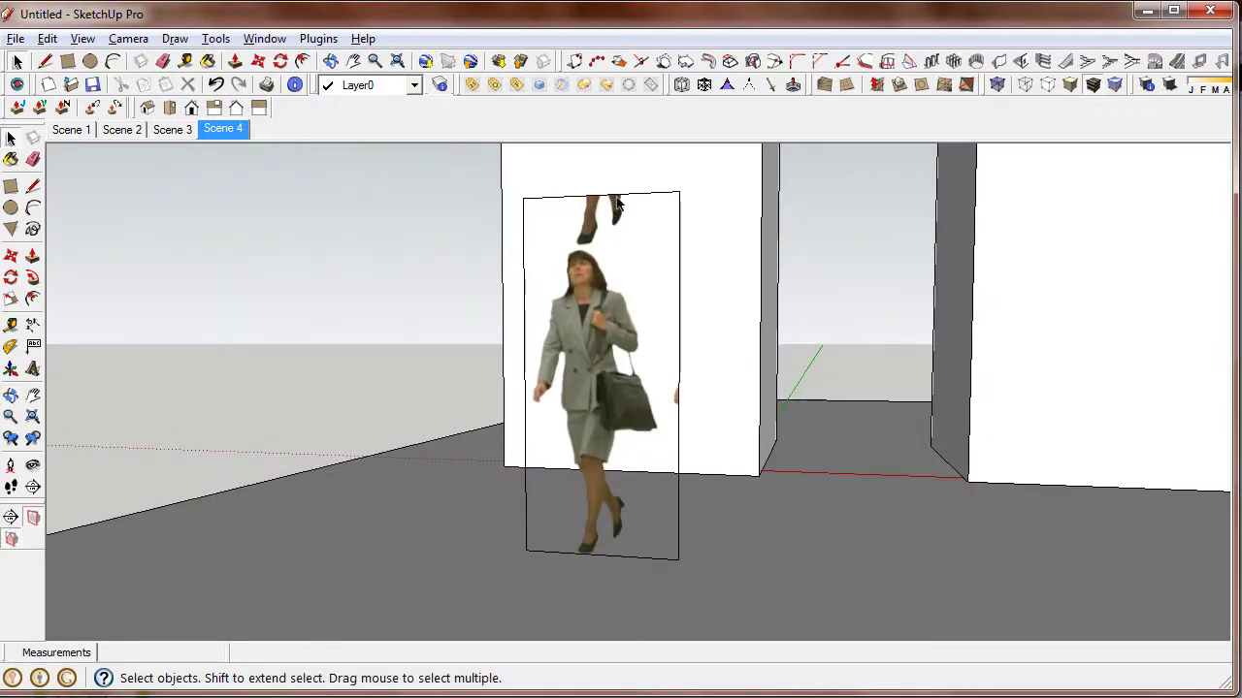
- Move the image's top edge down so it sits just above the woman's head
click(616, 202)
click(652, 194)
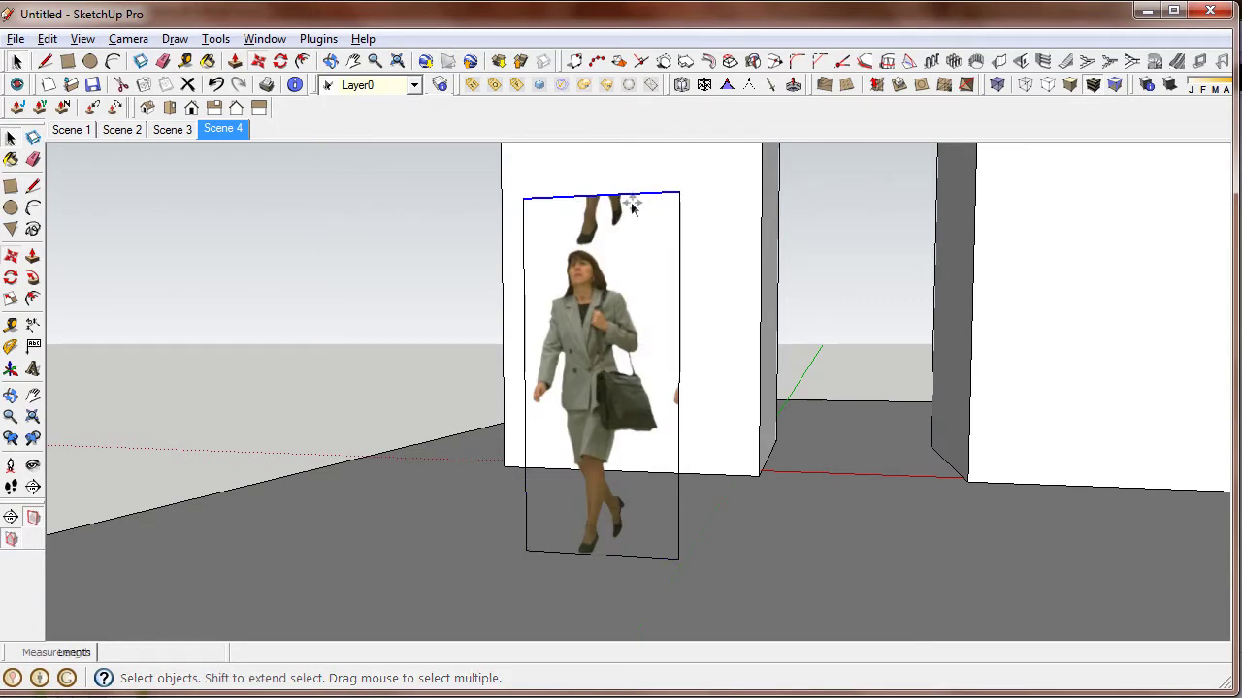
key(m)
click(638, 192)
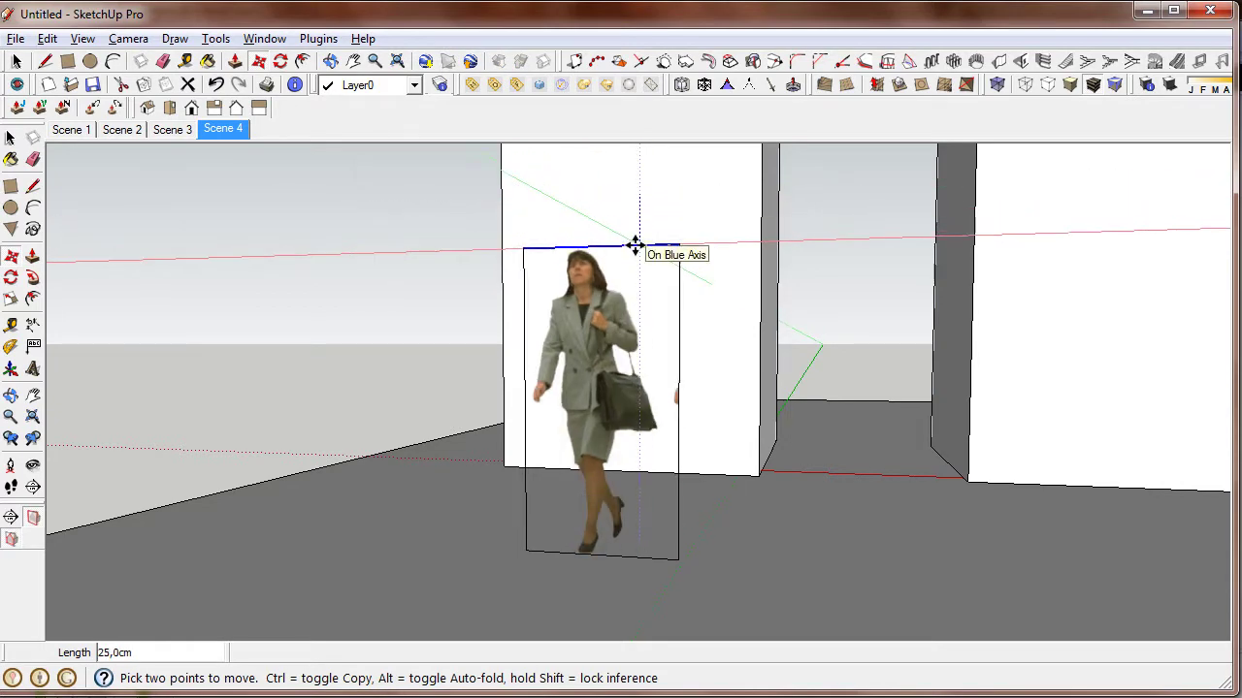
click(637, 244)
key(space)
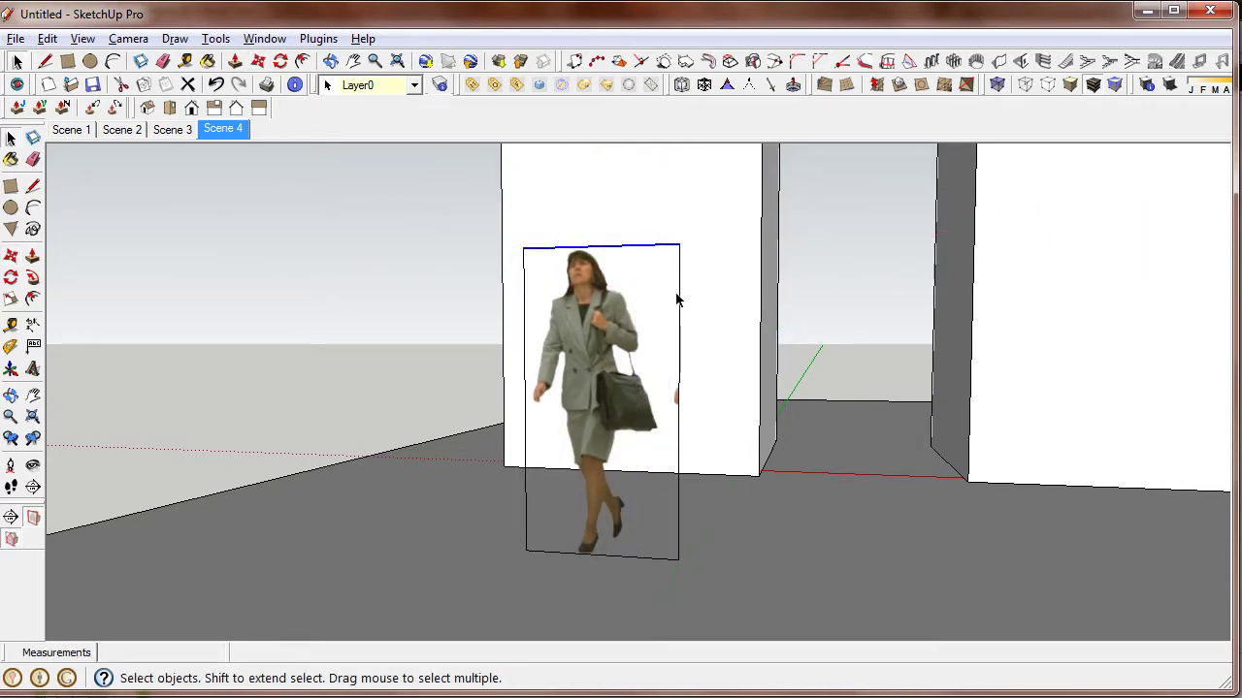
- Orbit to check the trimmed cutout and select the woman image
mouse_move(677, 301)
middle_down()
mouse_move(711, 300)
mouse_move(638, 307)
middle_up()
click(645, 300)
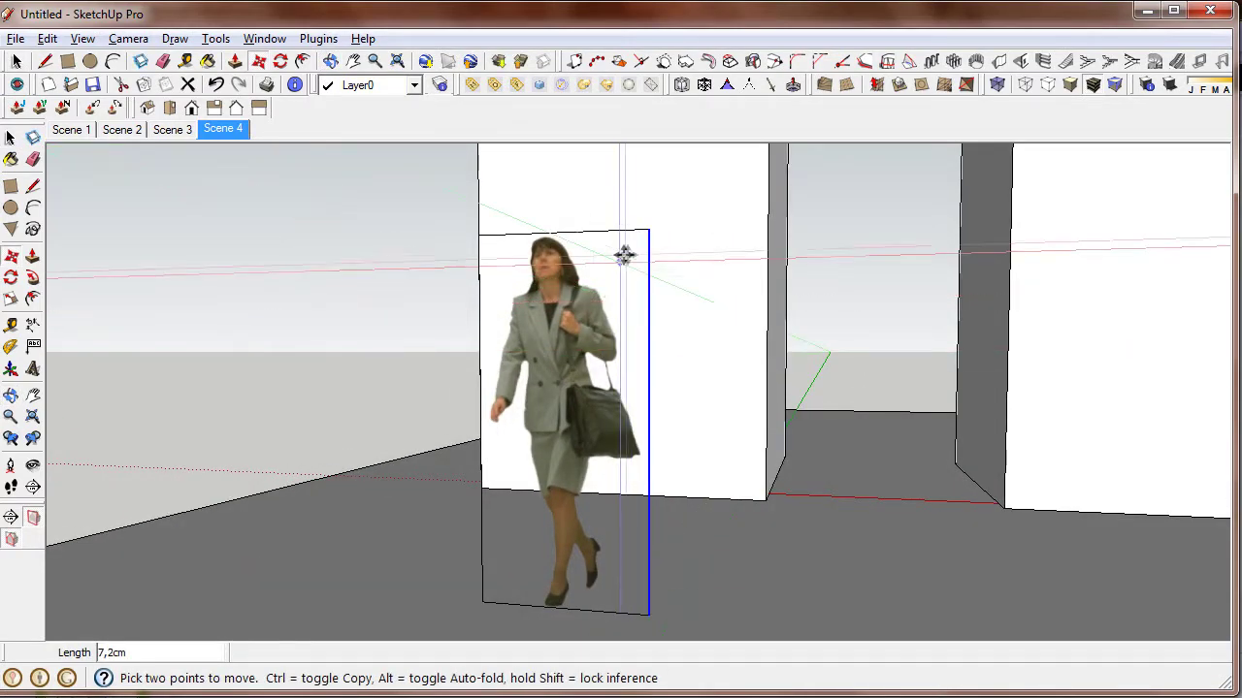
mouse_move(591, 243)
middle_down()
mouse_move(493, 410)
mouse_move(631, 369)
mouse_move(559, 398)
middle_up()
click(597, 345)
mouse_move(597, 346)
middle_down()
mouse_move(725, 312)
mouse_move(585, 409)
middle_up()
click(596, 342)
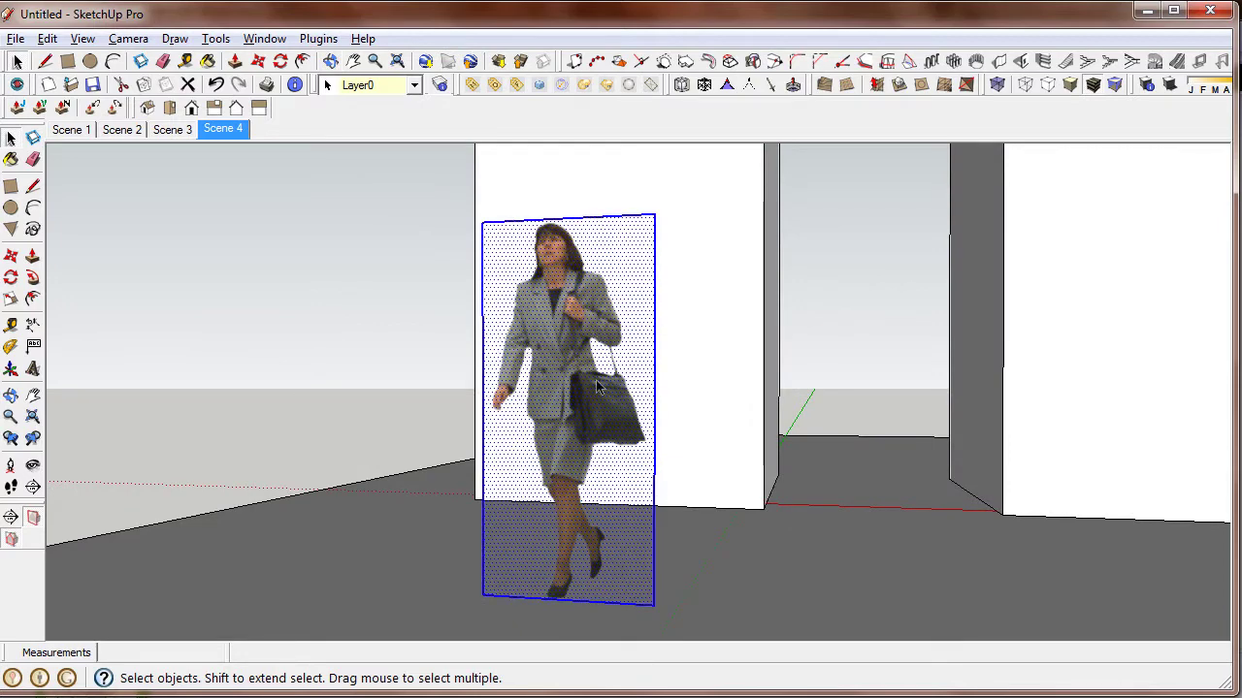
- Make the woman image a component with Always face camera and Shadows face sun, then orbit to test
key(g)
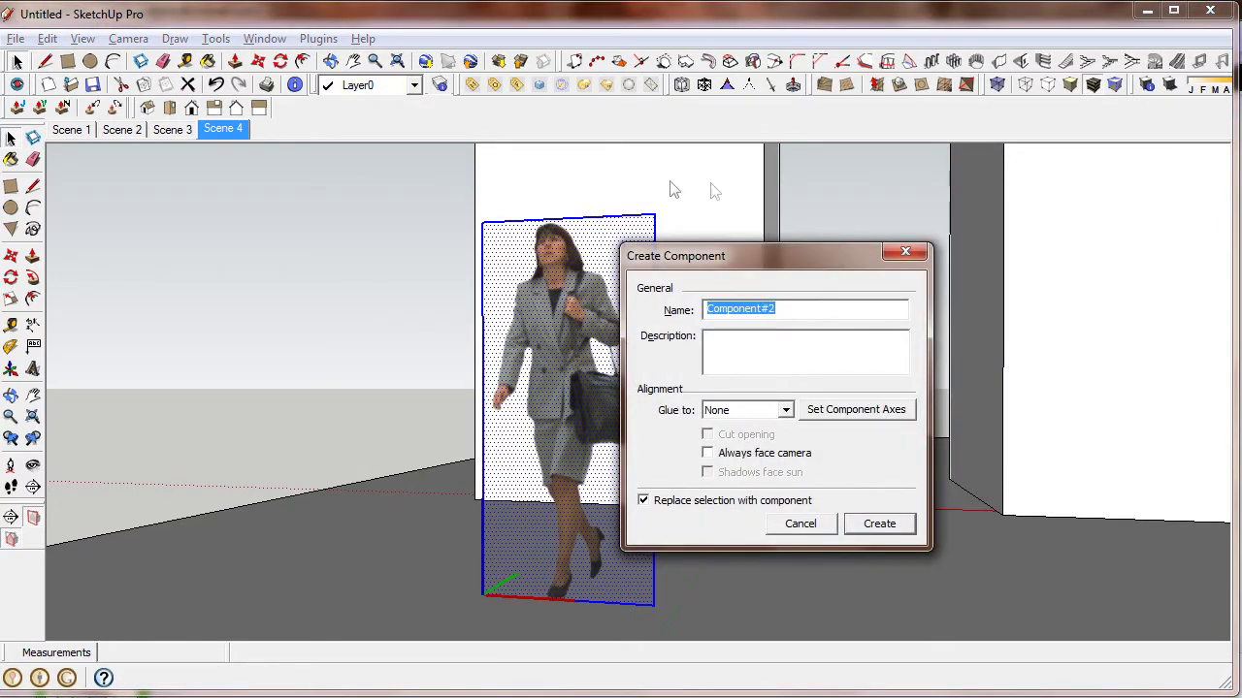
click(906, 253)
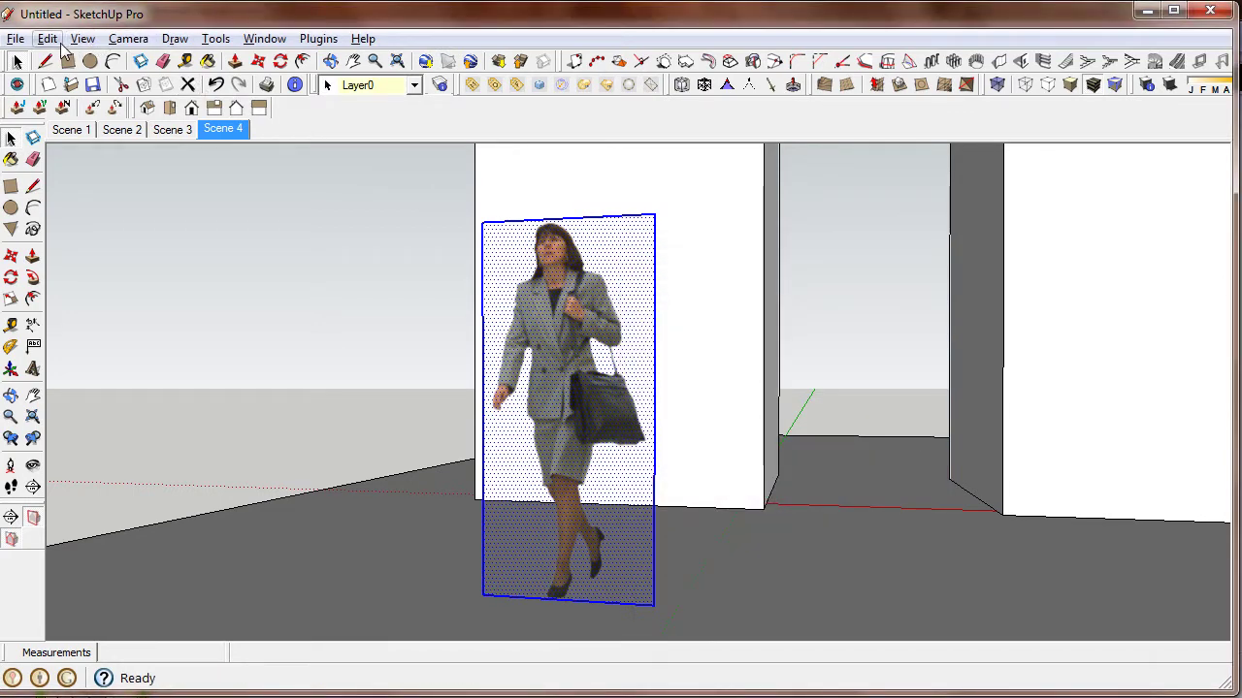
click(46, 39)
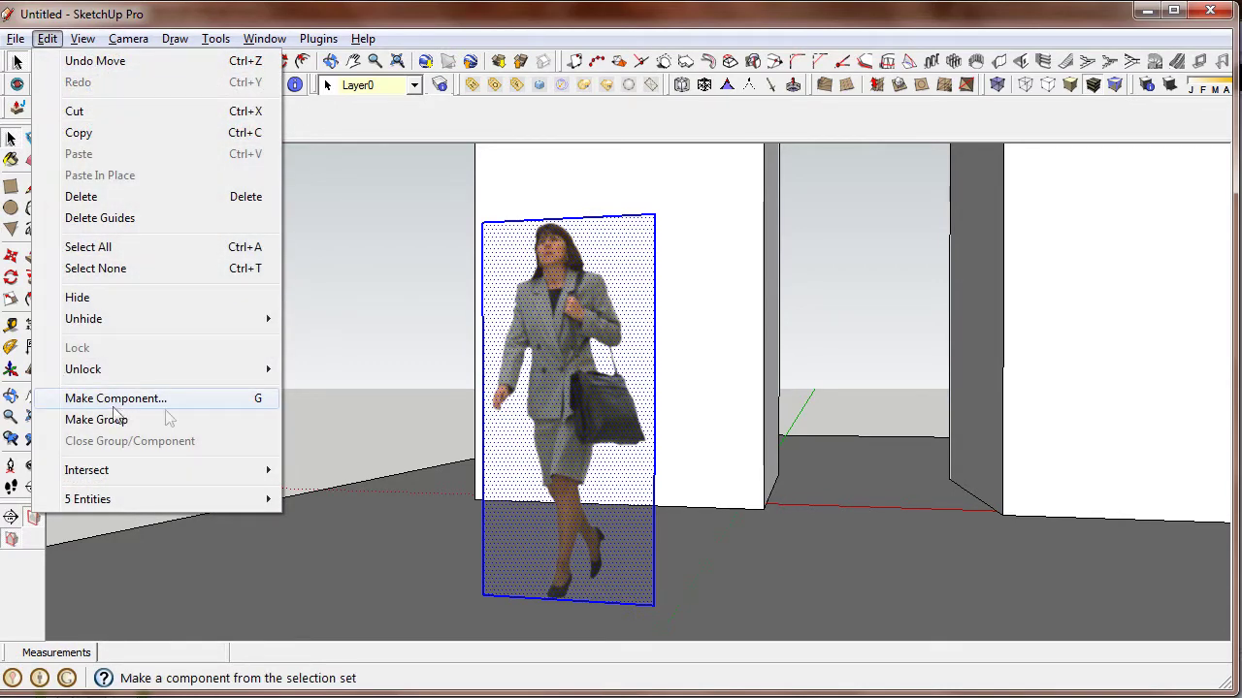
click(195, 396)
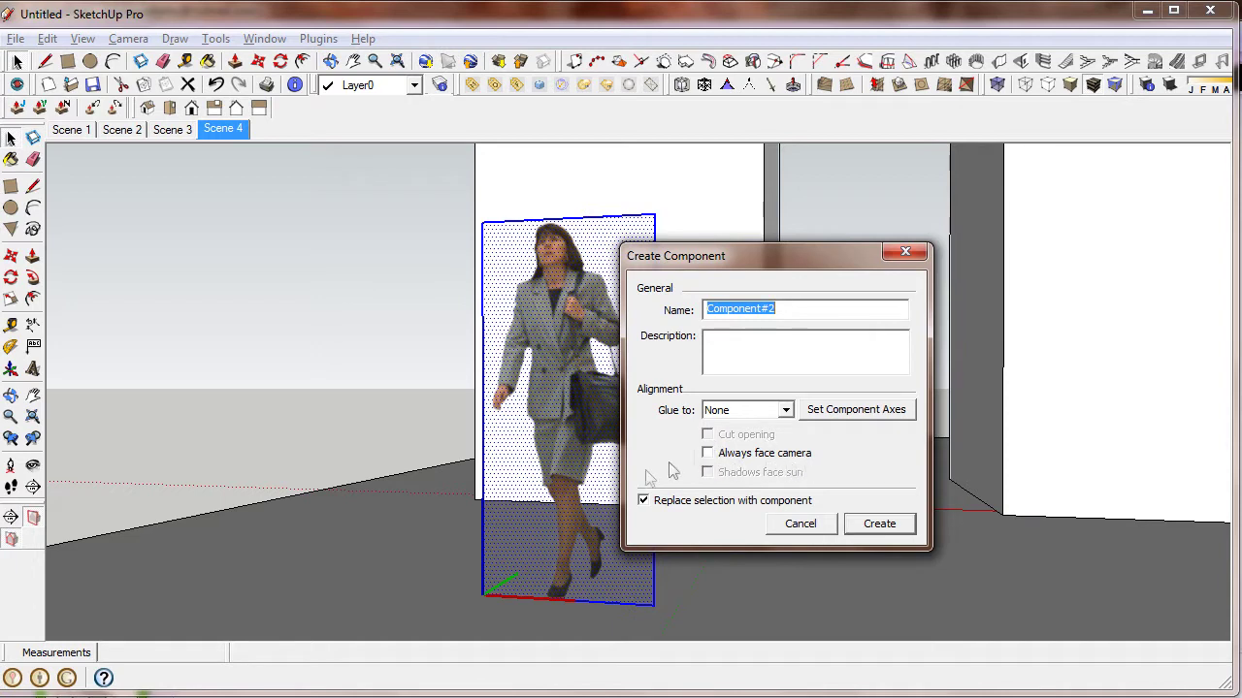
click(733, 456)
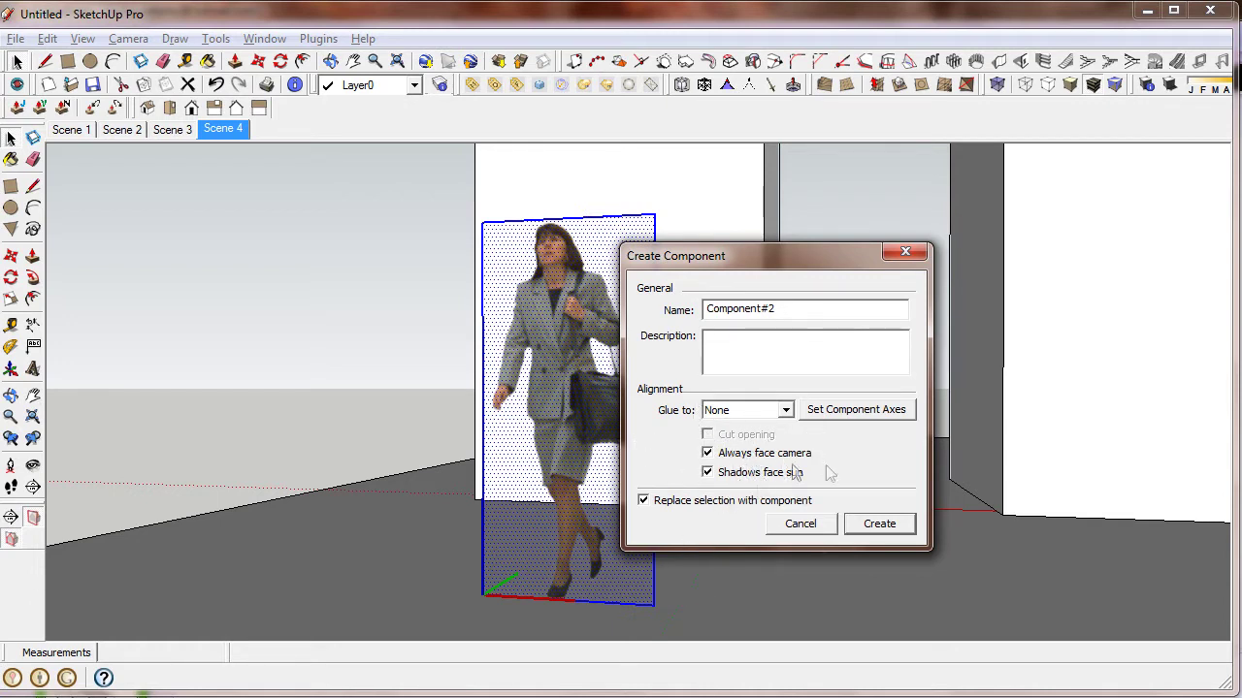
click(879, 524)
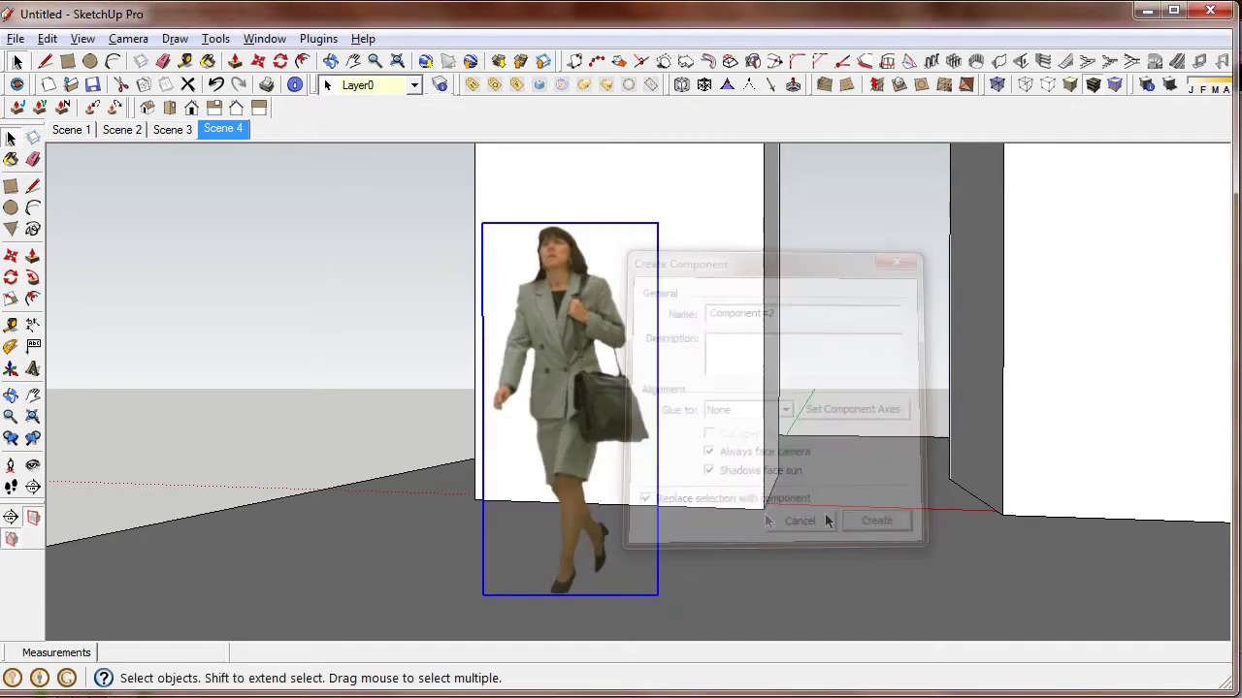
middle_drag(538, 437, 692, 483)
mouse_move(693, 482)
mouse_down()
mouse_move(957, 480)
mouse_move(1039, 430)
mouse_move(1008, 398)
mouse_up()
mouse_move(1009, 398)
middle_down()
mouse_move(809, 371)
mouse_move(605, 443)
mouse_move(569, 469)
mouse_move(582, 456)
mouse_move(563, 437)
mouse_move(823, 490)
mouse_move(917, 443)
mouse_move(729, 410)
mouse_move(682, 416)
mouse_move(547, 476)
middle_up()
- Edit the woman component and select only the image's rectangular border edges
scroll(547, 476, up, 2)
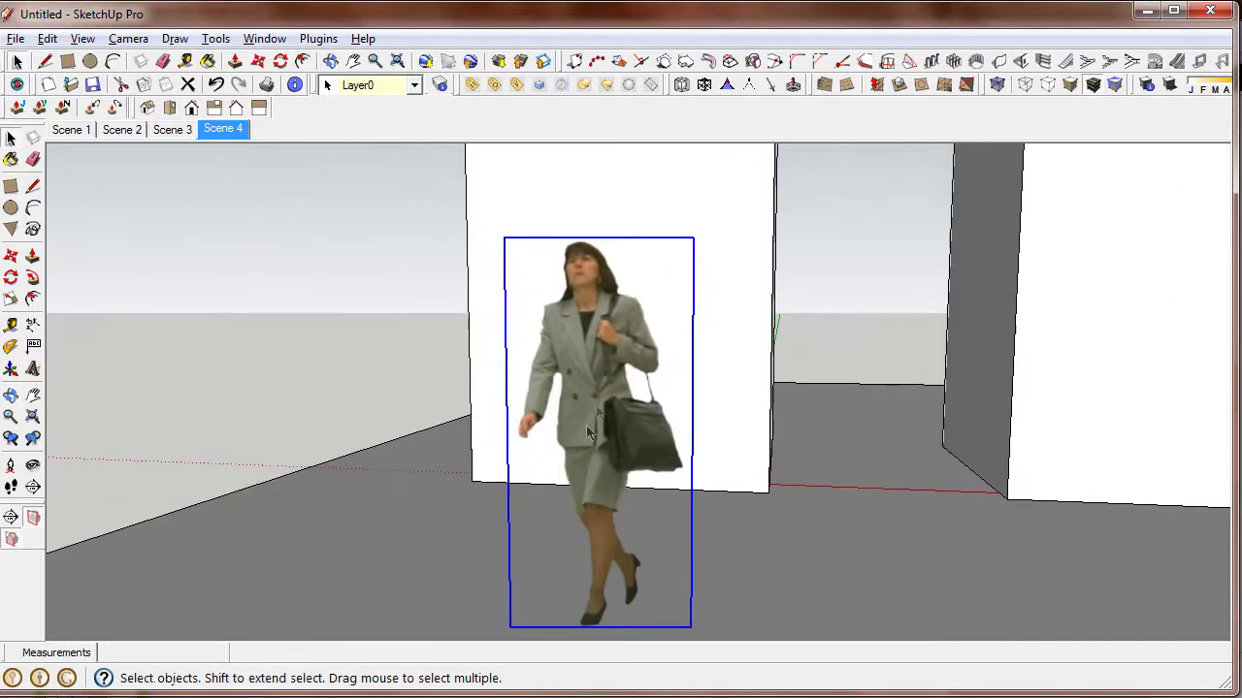
click(594, 395)
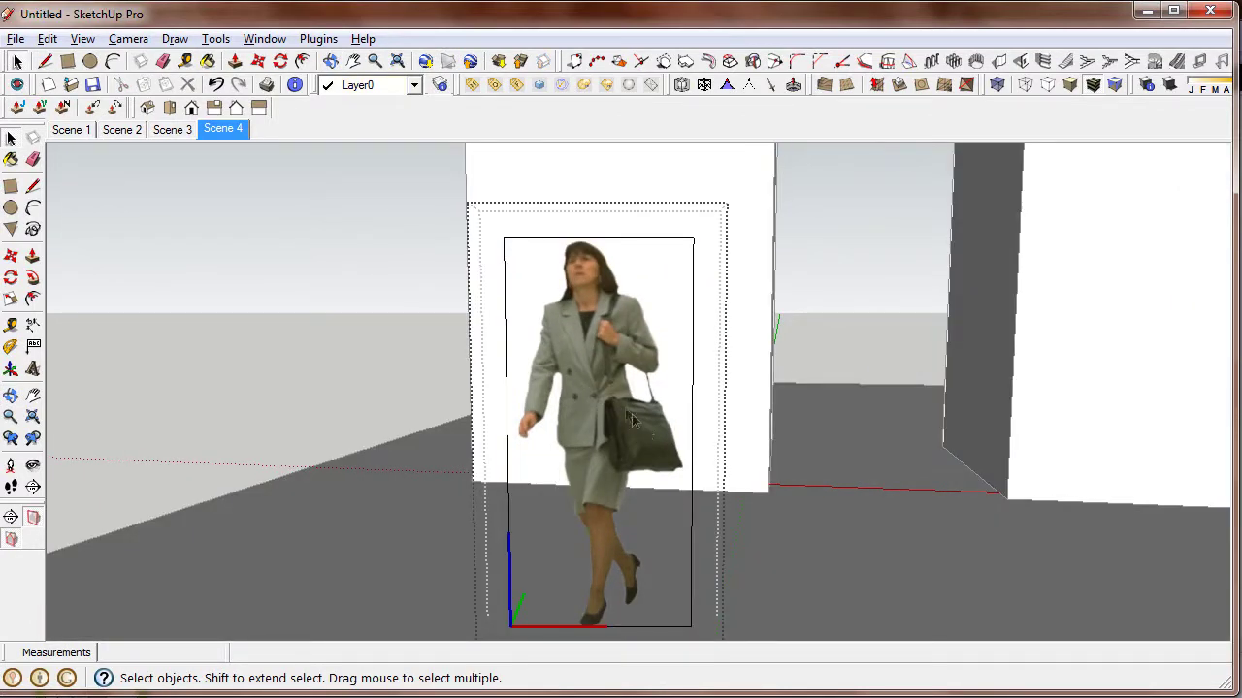
middle_drag(594, 395, 605, 406)
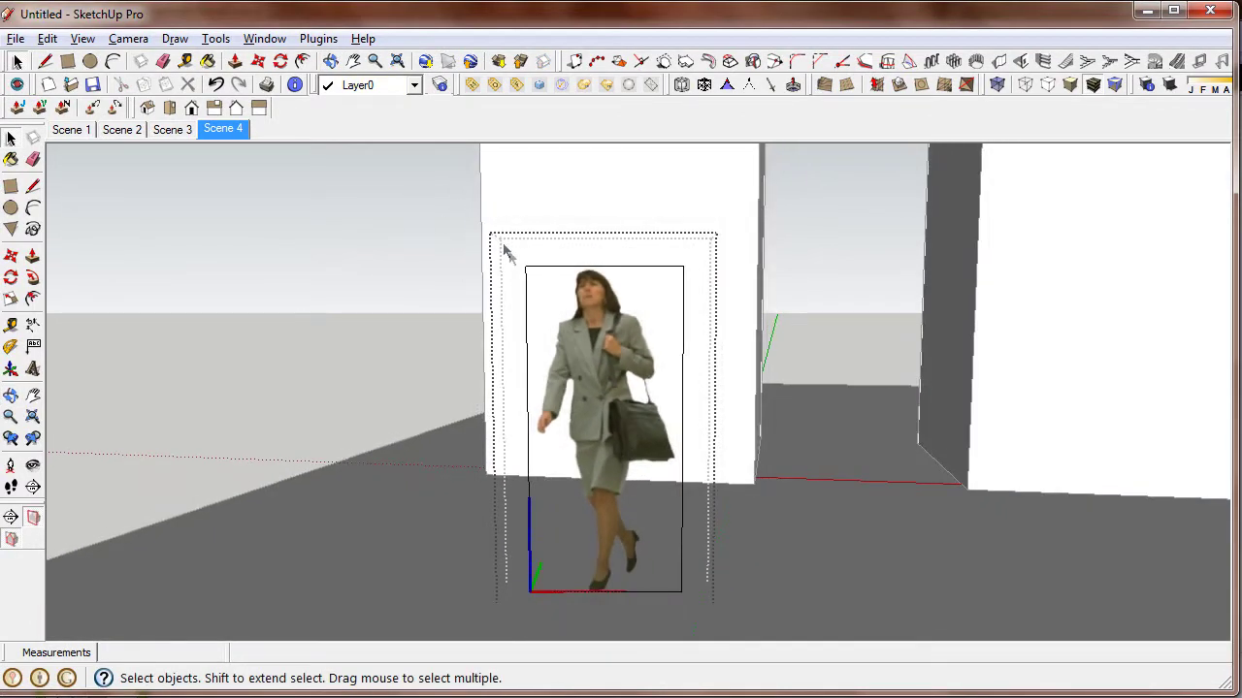
click(585, 320)
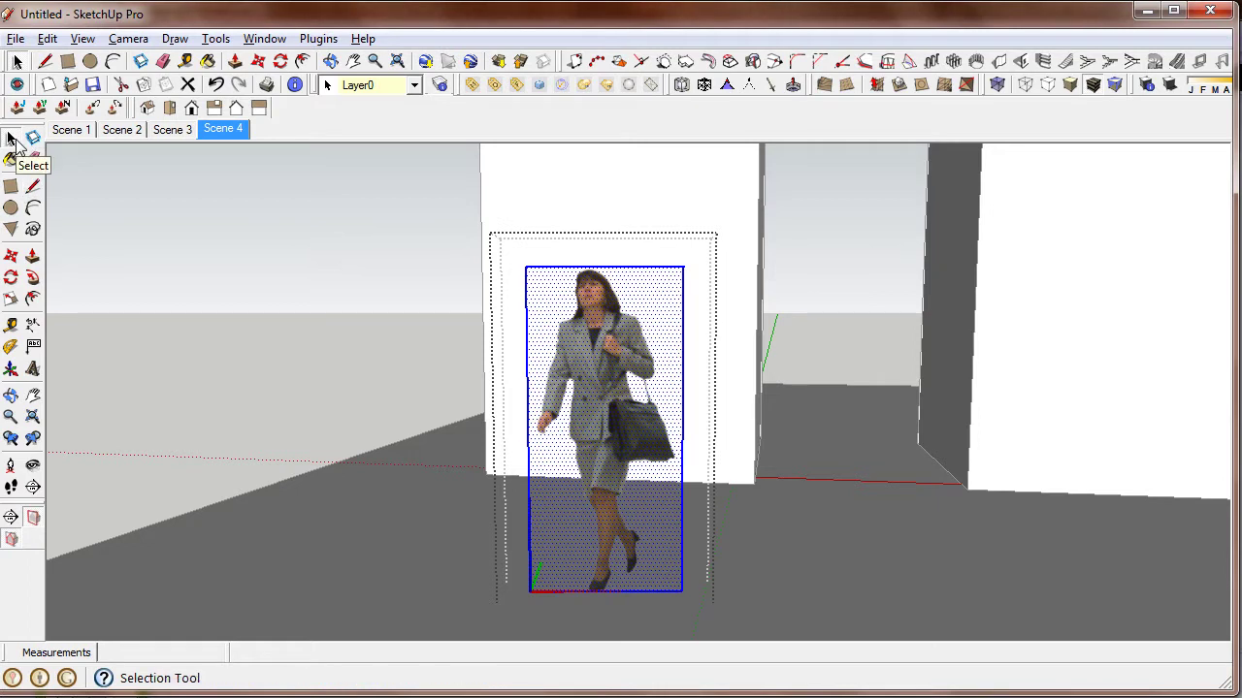
click(12, 140)
click(547, 361)
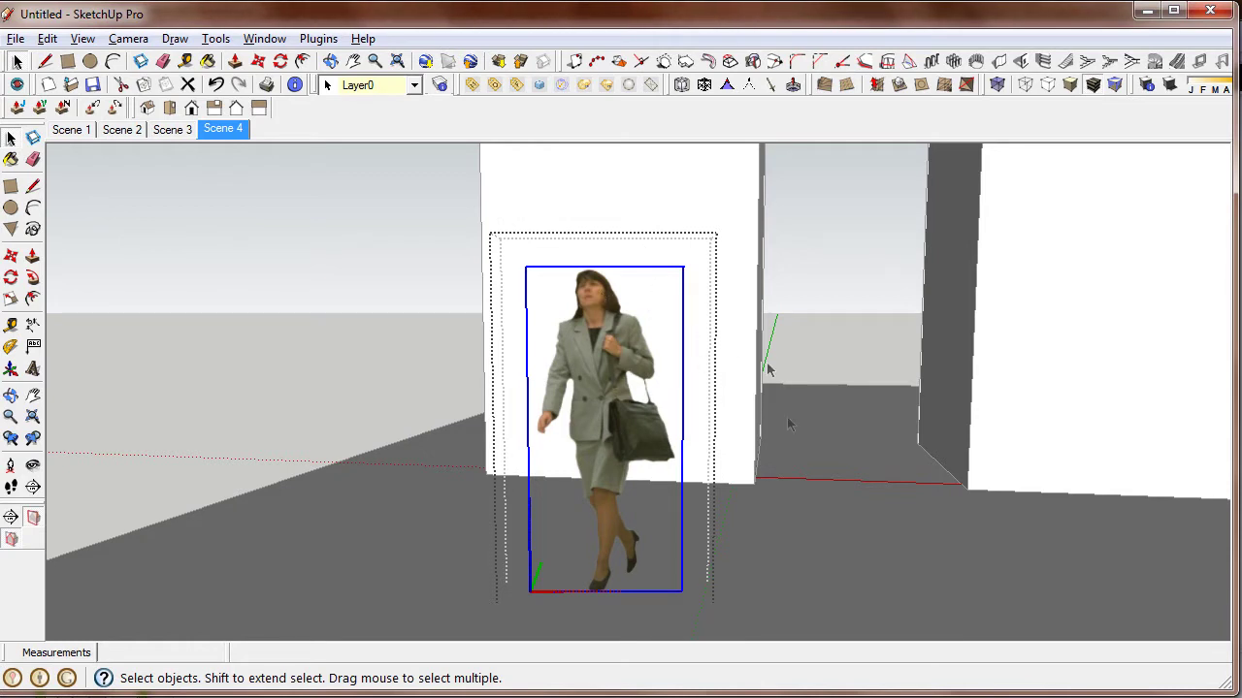
- Hide the cutout's selected border edges and orbit to confirm only the figure shows
right_click(683, 367)
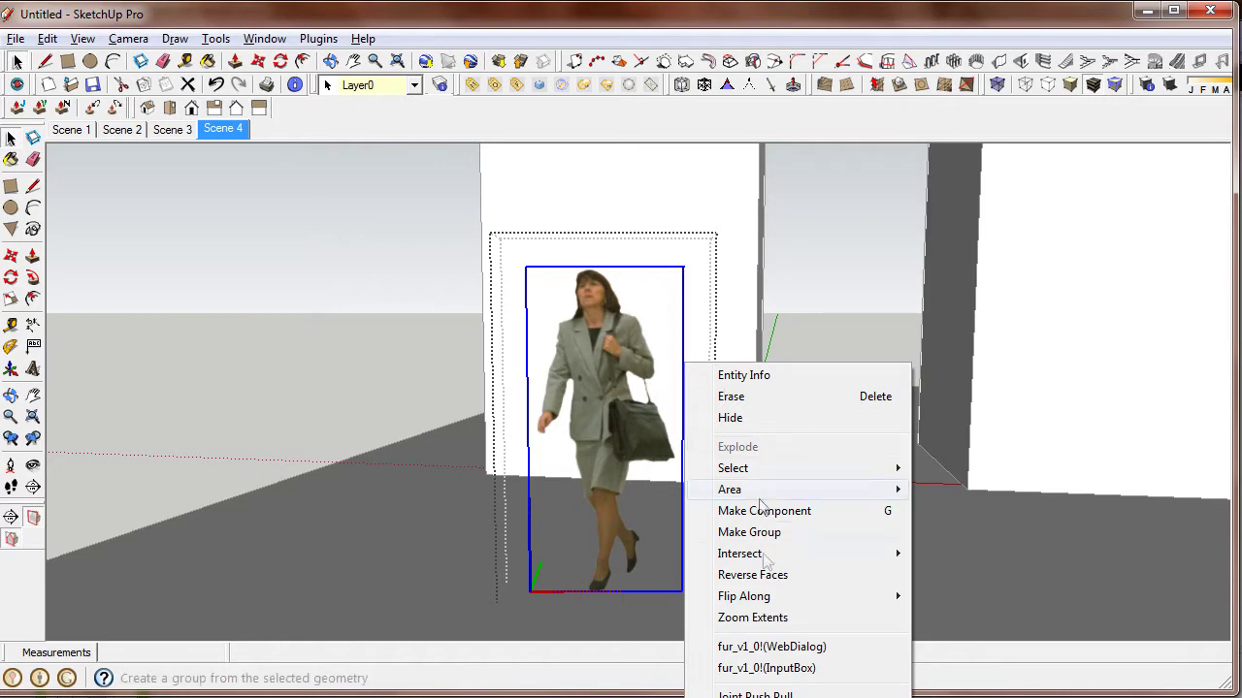
click(739, 418)
middle_drag(523, 465, 620, 452)
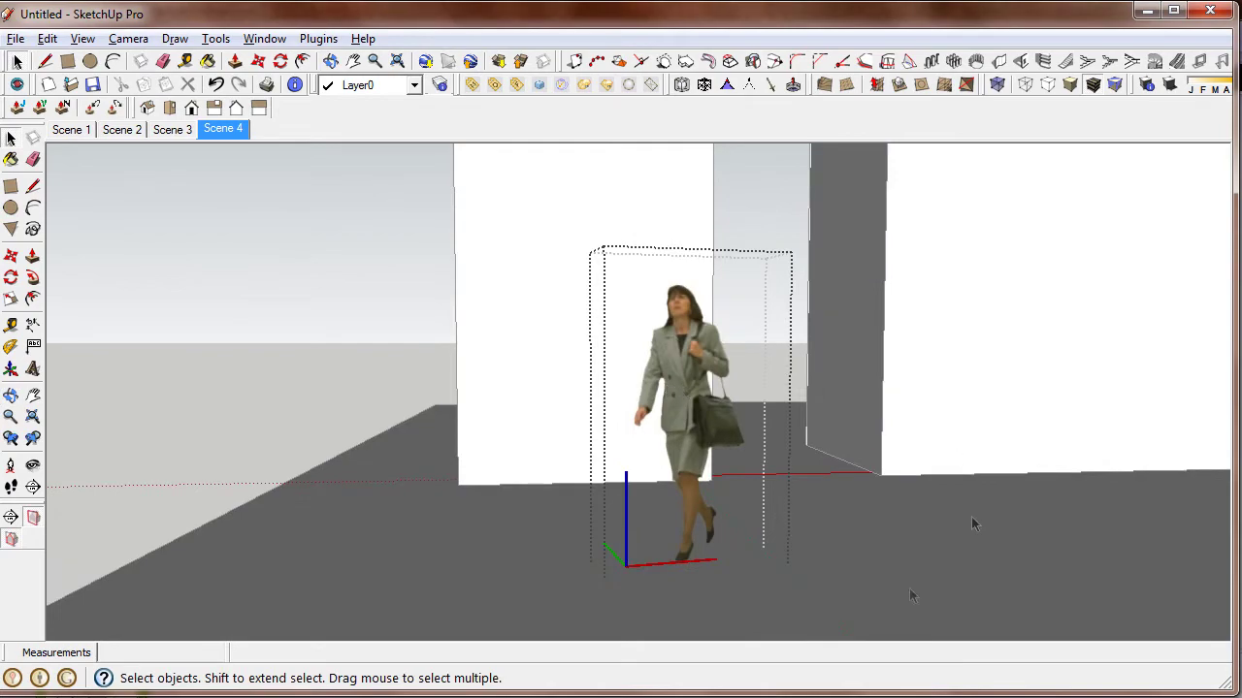
mouse_move(679, 417)
middle_down()
mouse_move(415, 423)
mouse_move(626, 310)
mouse_move(965, 488)
mouse_move(934, 463)
mouse_move(727, 416)
mouse_move(637, 430)
mouse_move(631, 466)
mouse_move(644, 480)
mouse_move(369, 343)
middle_up()
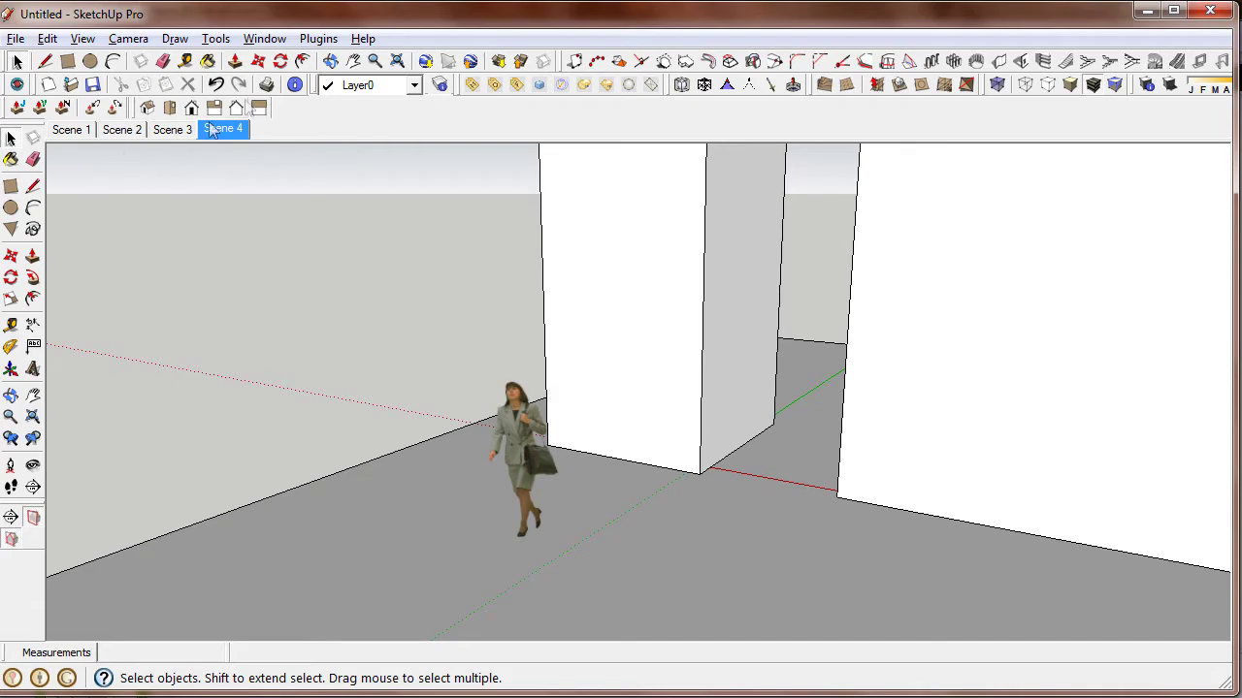
- View Scene 1, Scene 2, then Scene 3, and turn on Display Shadows
click(75, 129)
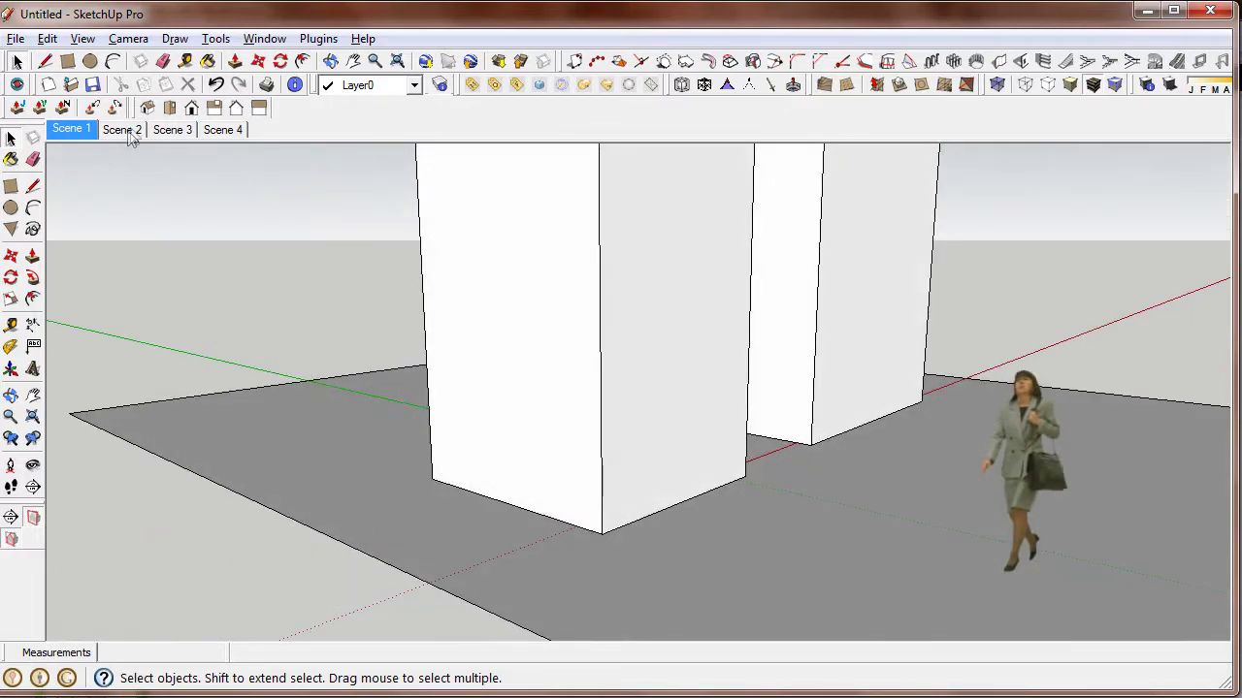
click(124, 130)
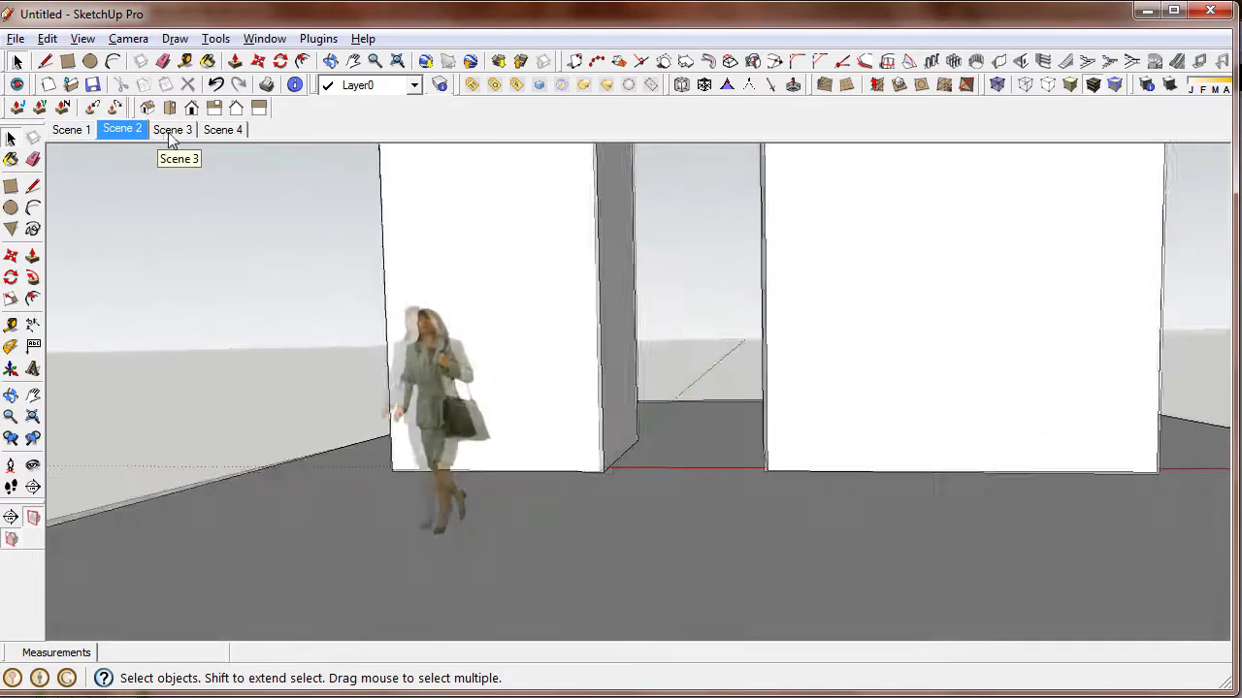
click(171, 132)
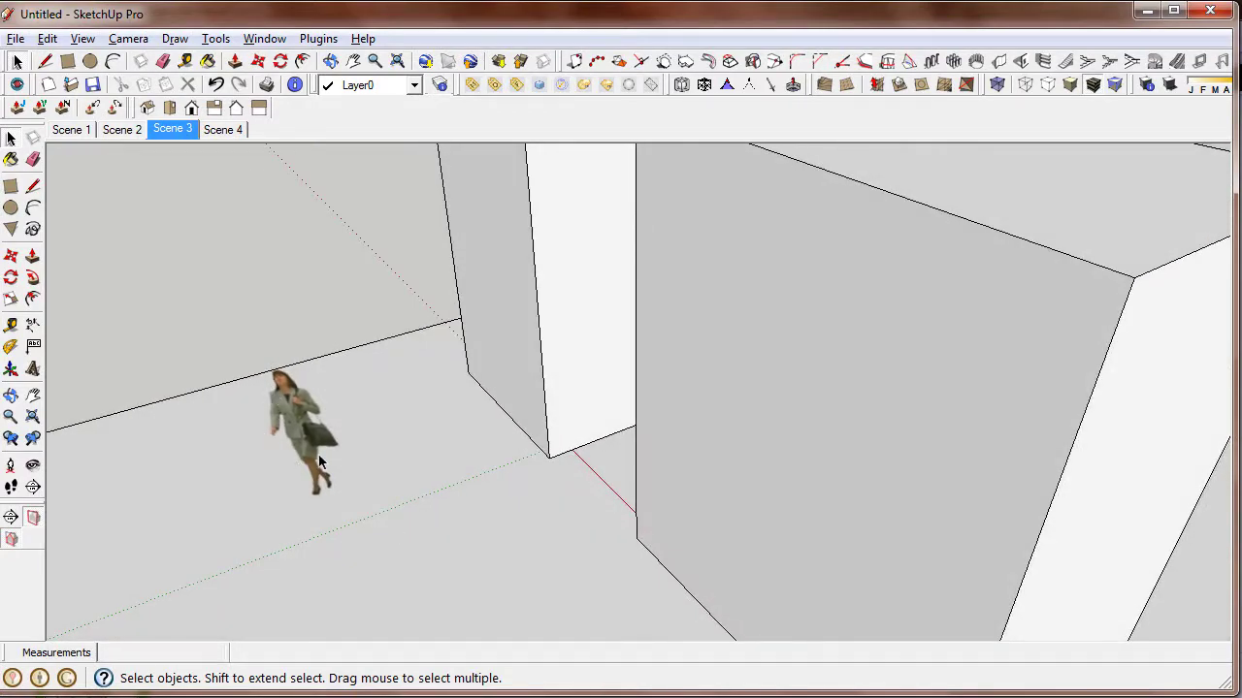
click(1169, 84)
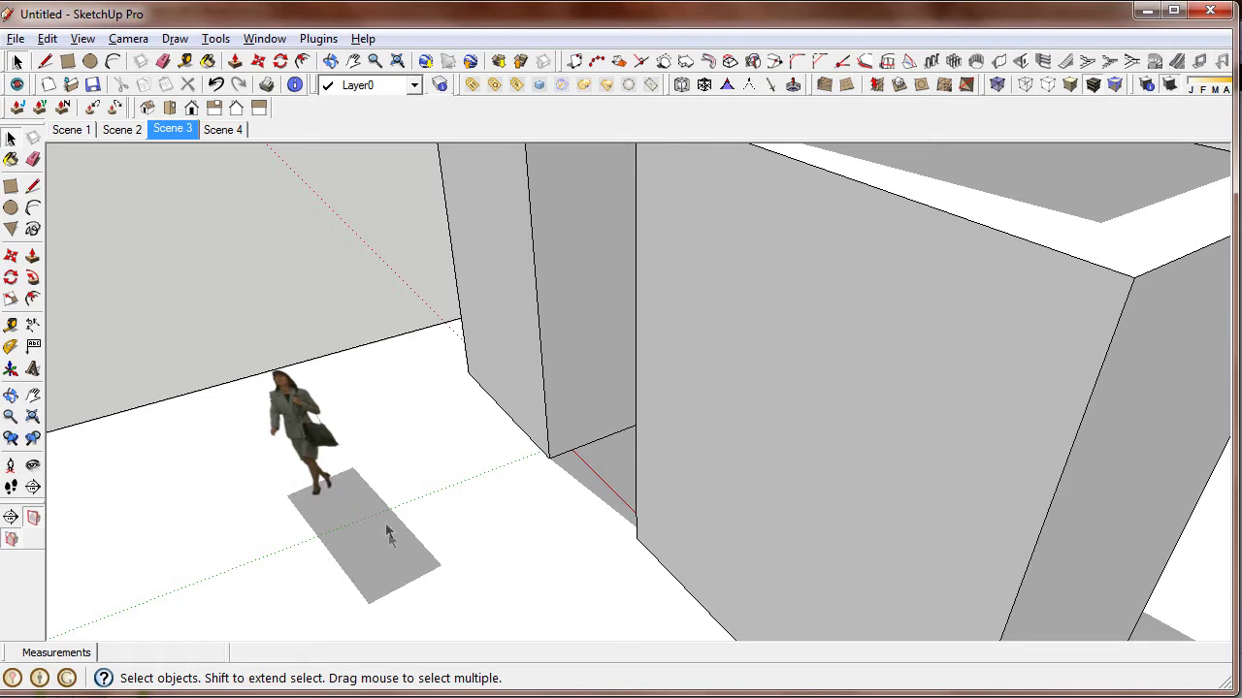
- Open the V-Ray Material Editor and preview the Image1 and SUIT01 materials
click(475, 87)
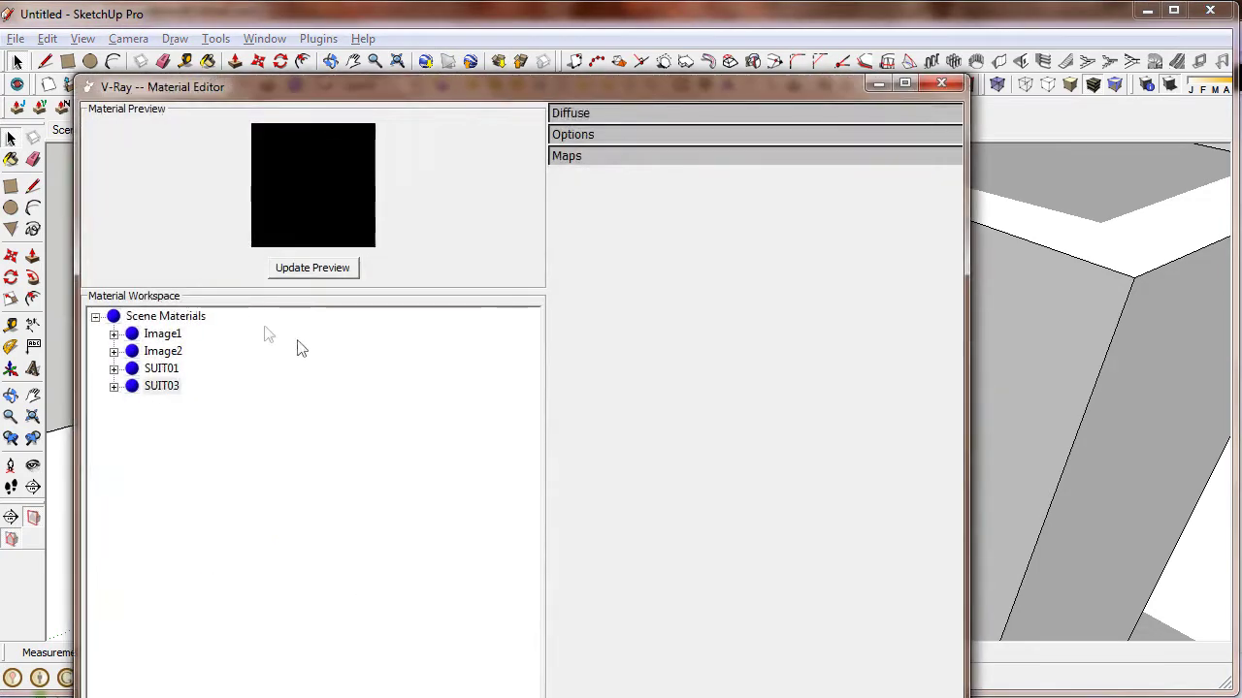
click(163, 334)
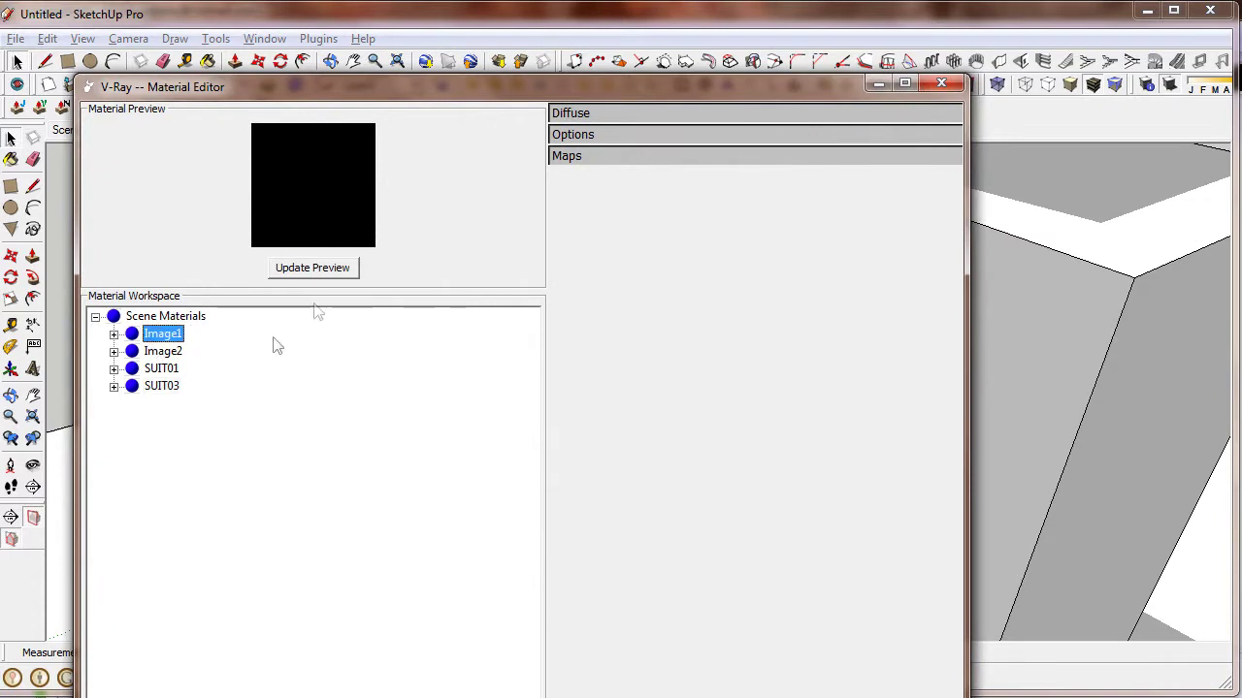
click(335, 268)
click(161, 369)
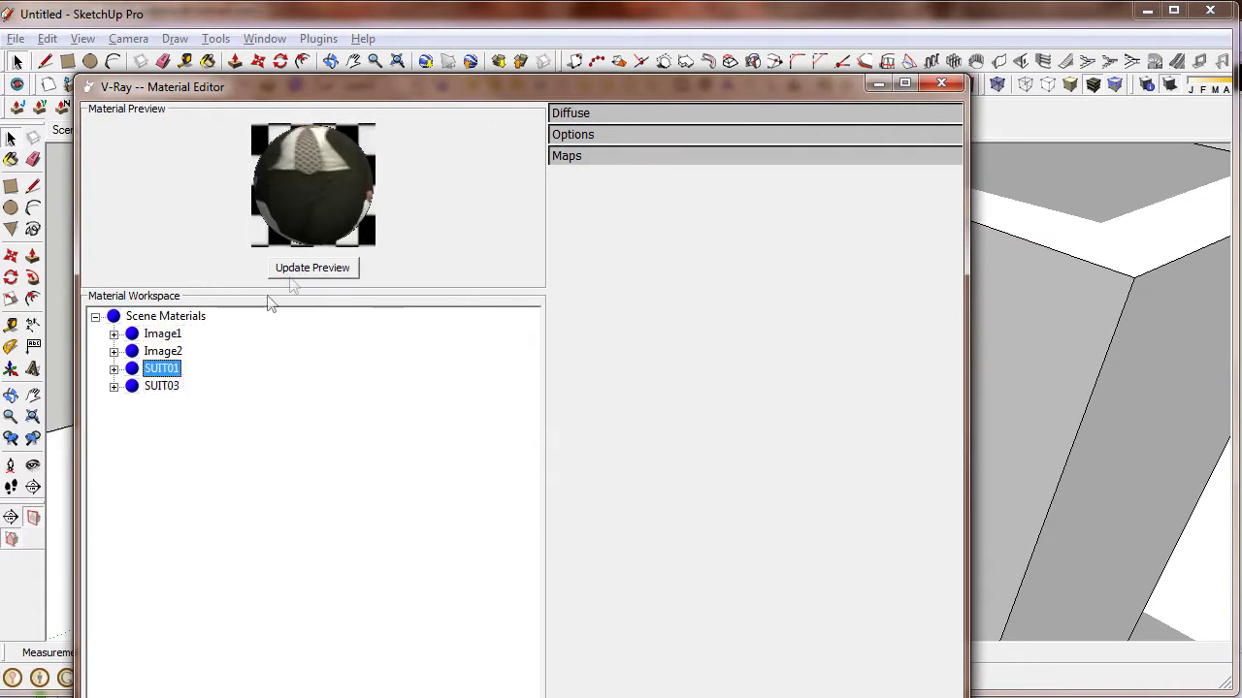
click(312, 268)
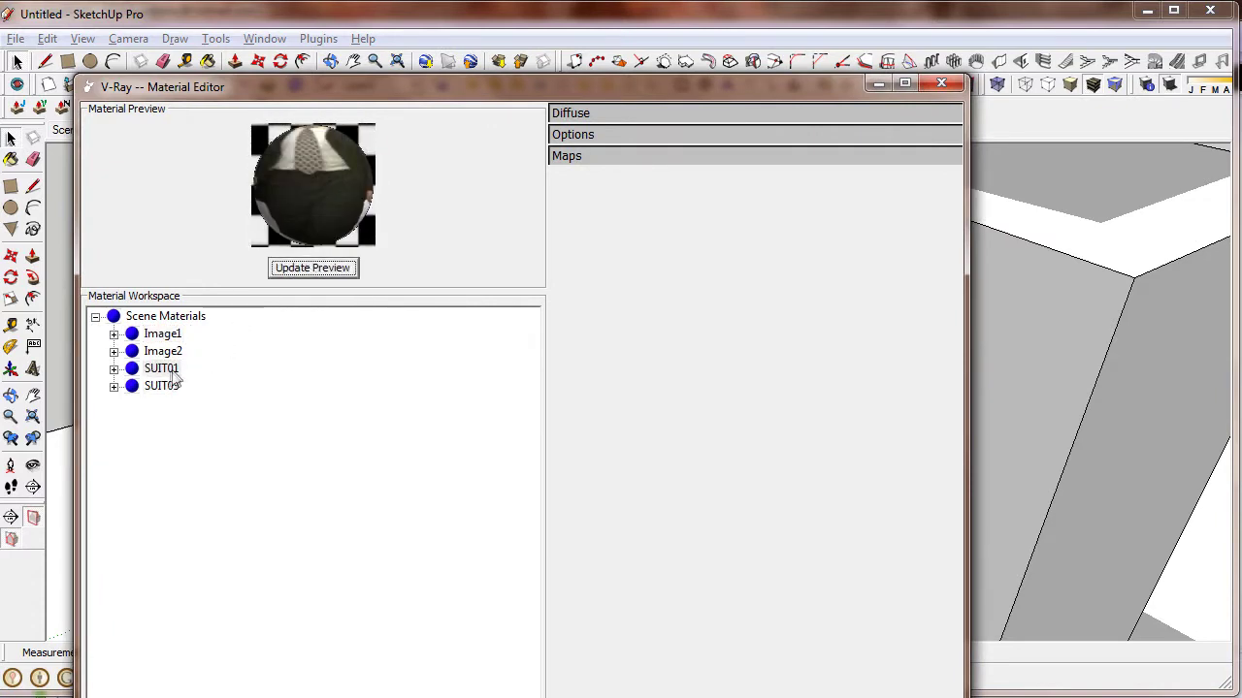
- Preview SUIT03, expand its Diffuse settings and open its Transparency texture map
click(162, 386)
click(307, 275)
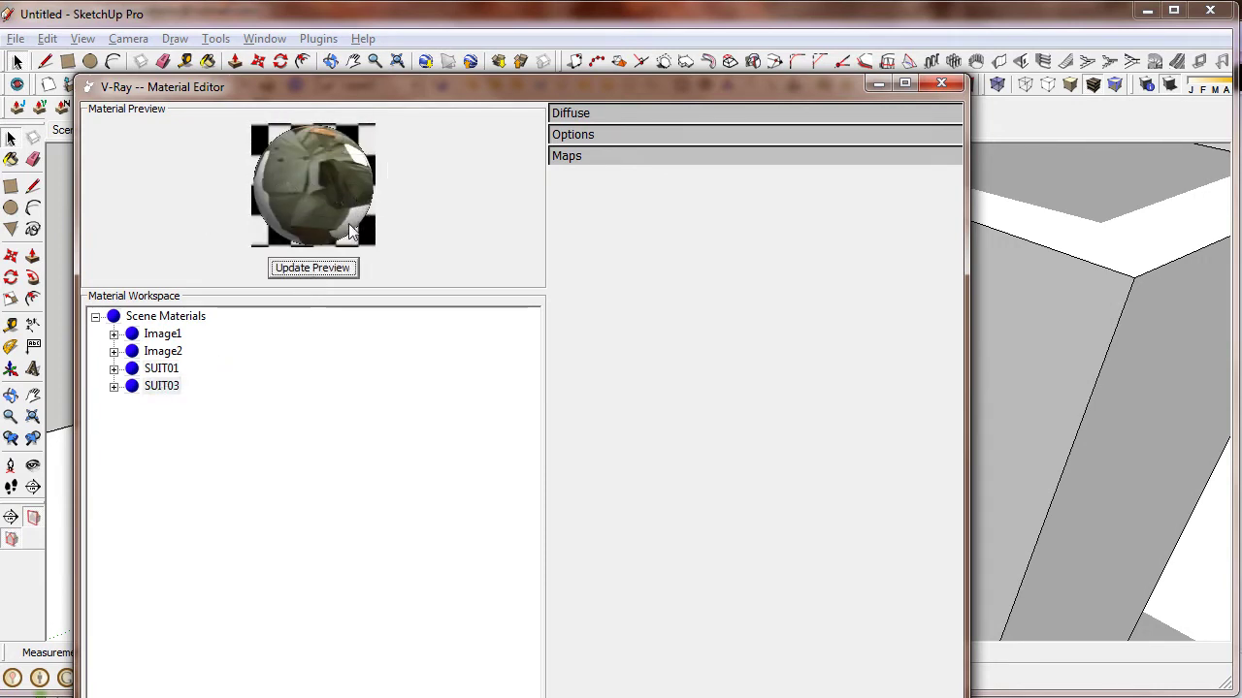
click(632, 111)
click(884, 145)
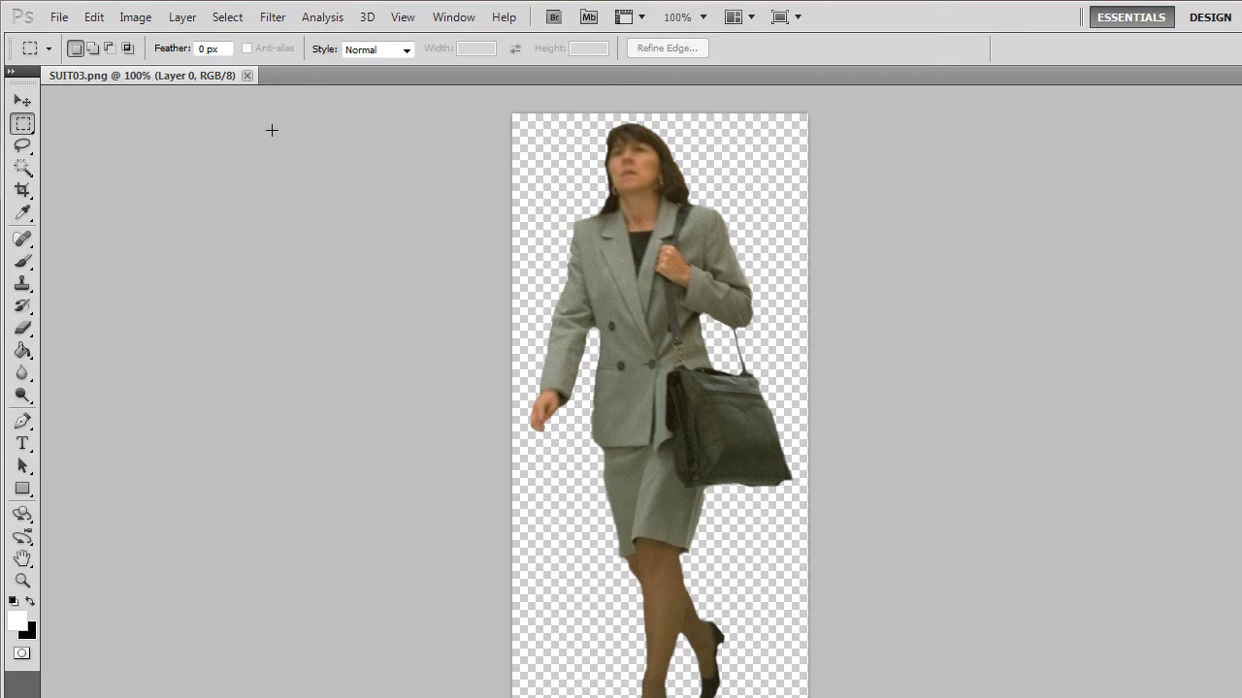
- Apply Levels to SUIT03.png with output white at 0, turning the woman solid black
key(ctrl+l)
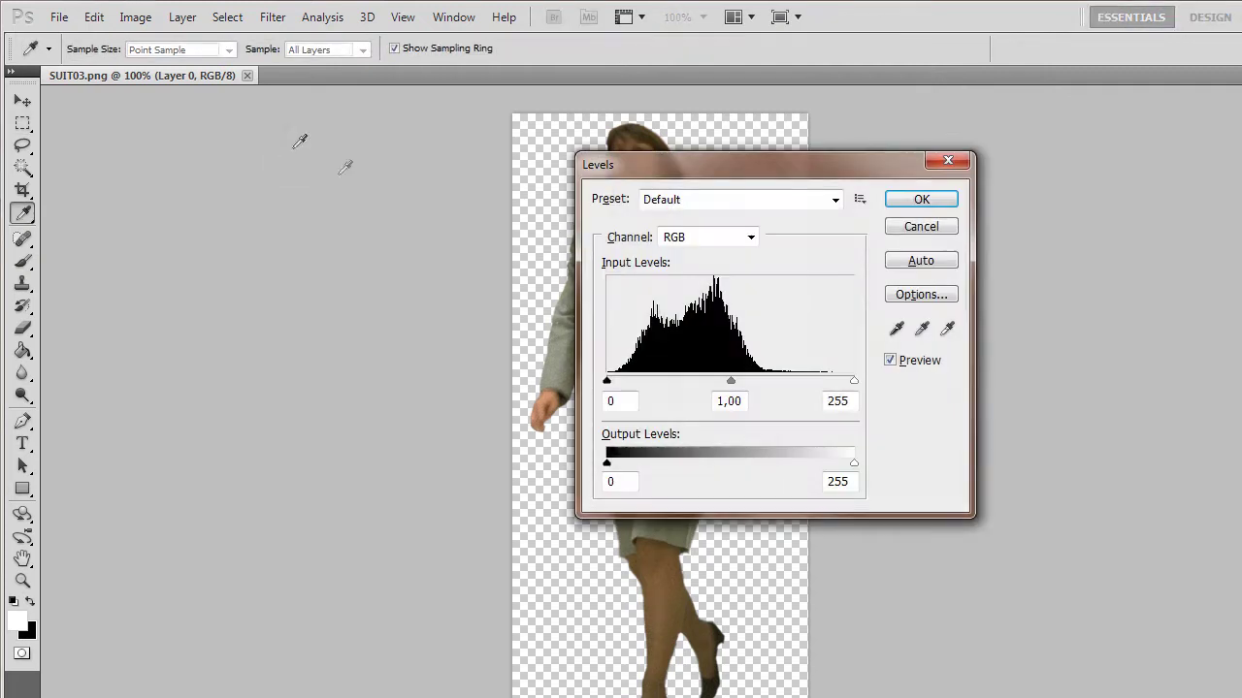
key(Escape)
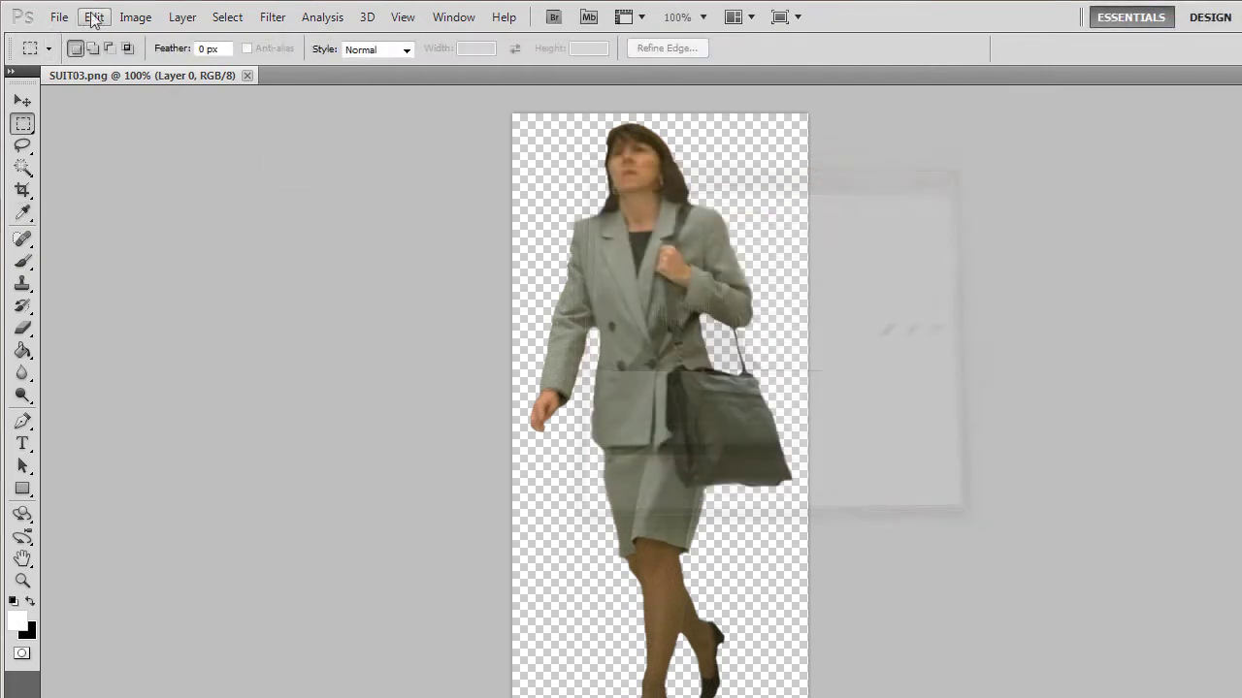
click(134, 16)
mouse_move(166, 65)
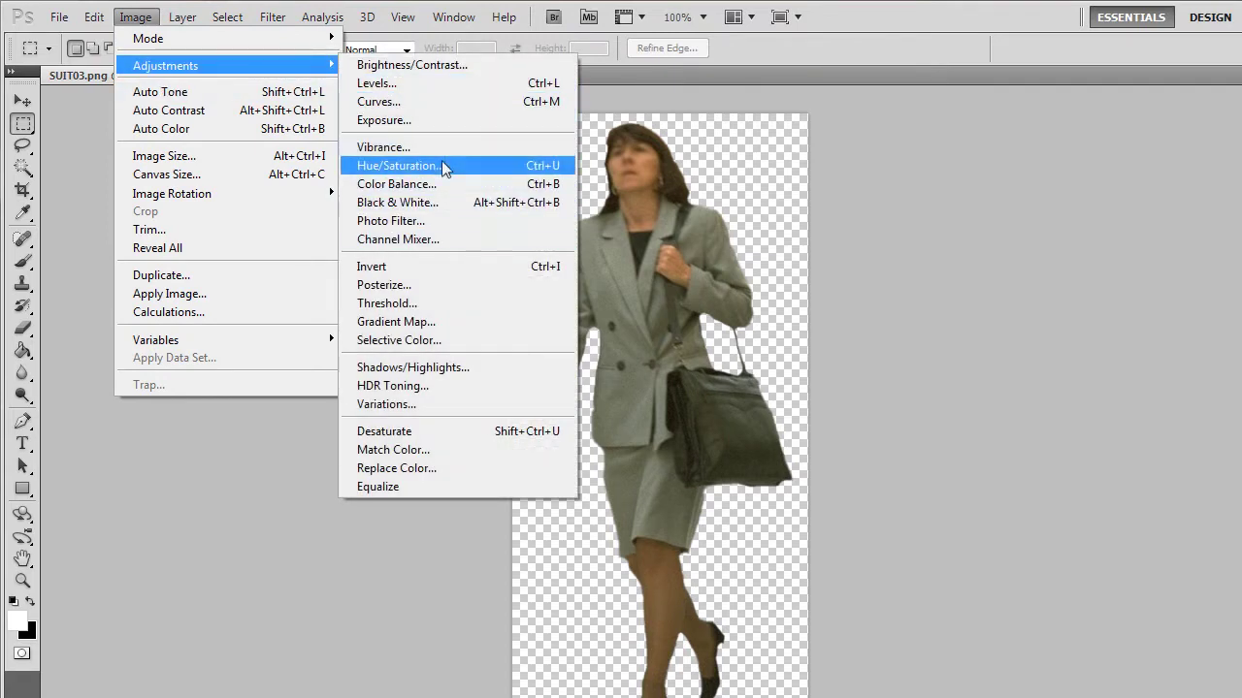
click(396, 83)
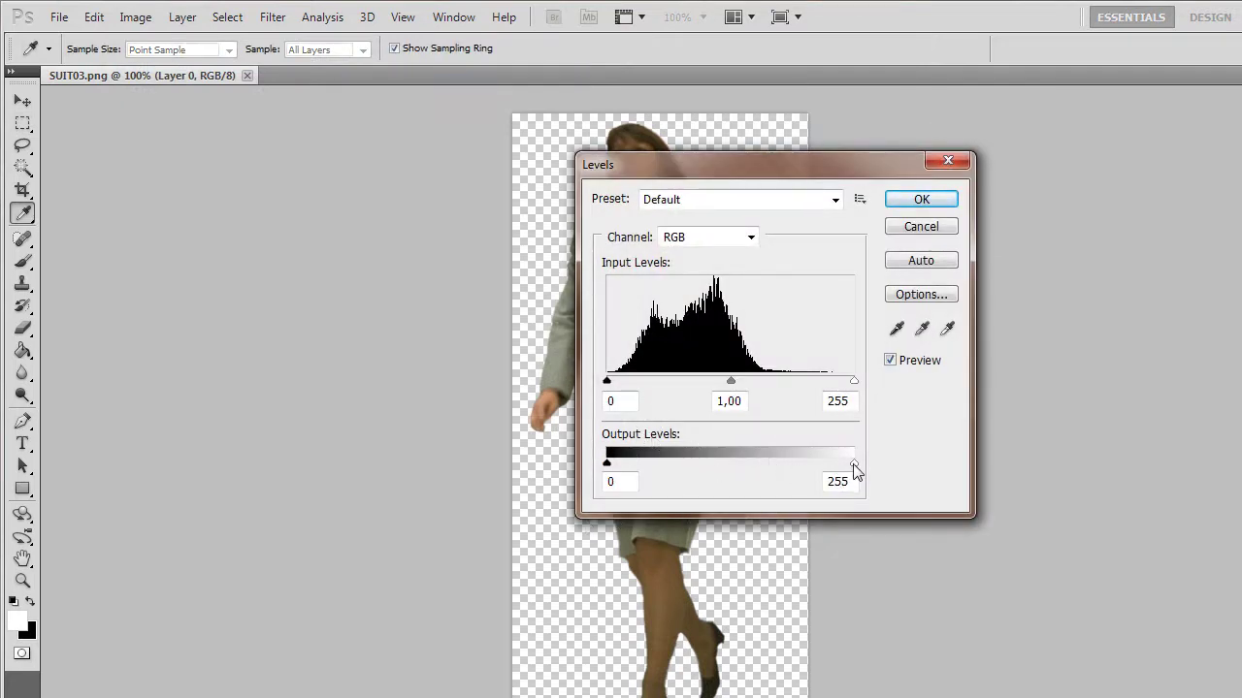
drag(855, 470, 588, 480)
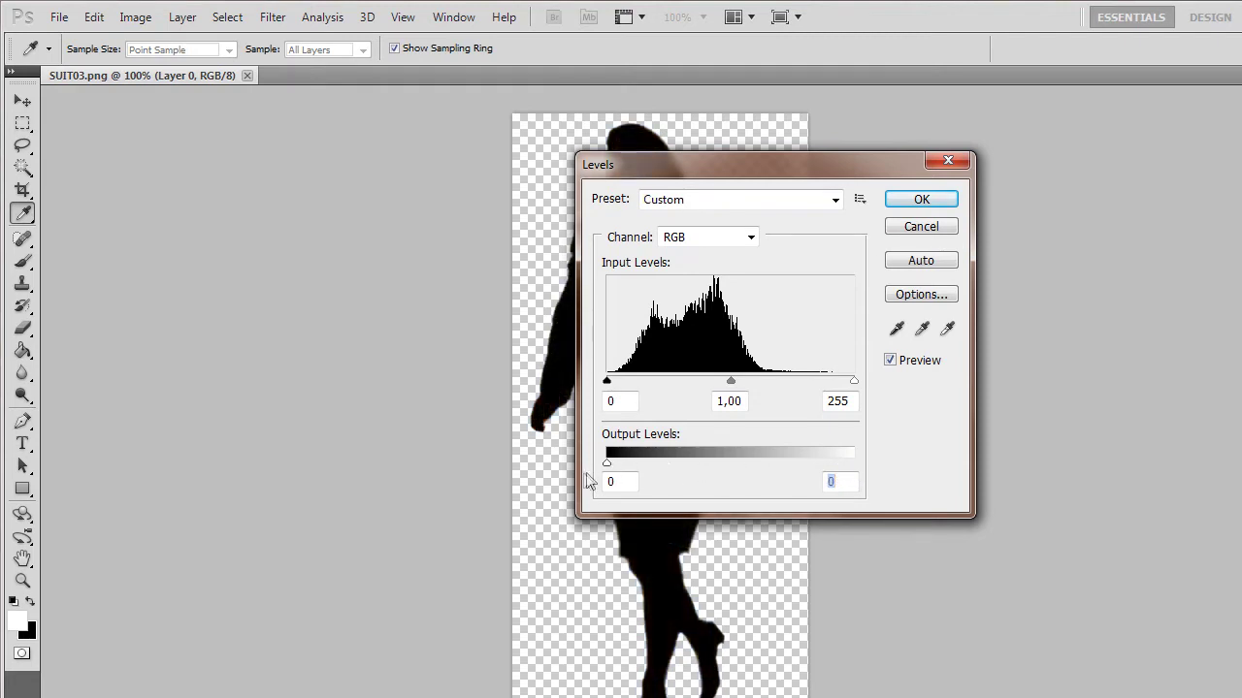
click(895, 204)
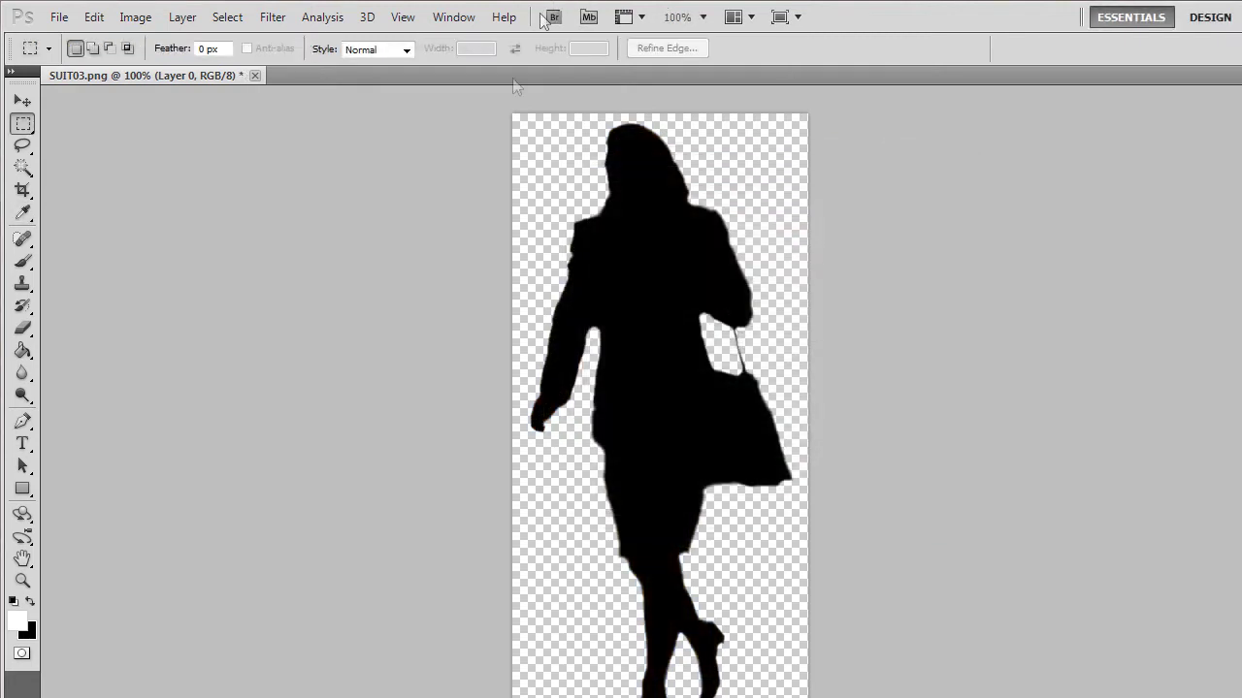
- Save the black silhouette as JPEG file SUIT03.jpg in the People folder
click(58, 16)
click(107, 313)
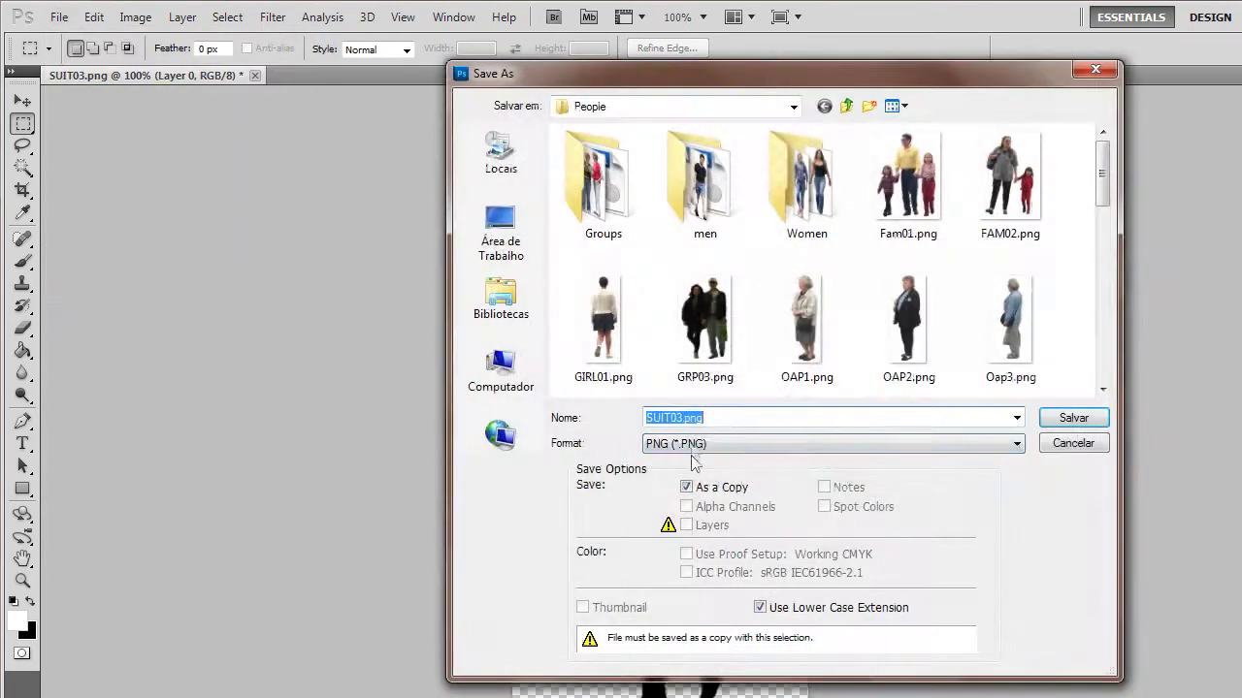
click(704, 443)
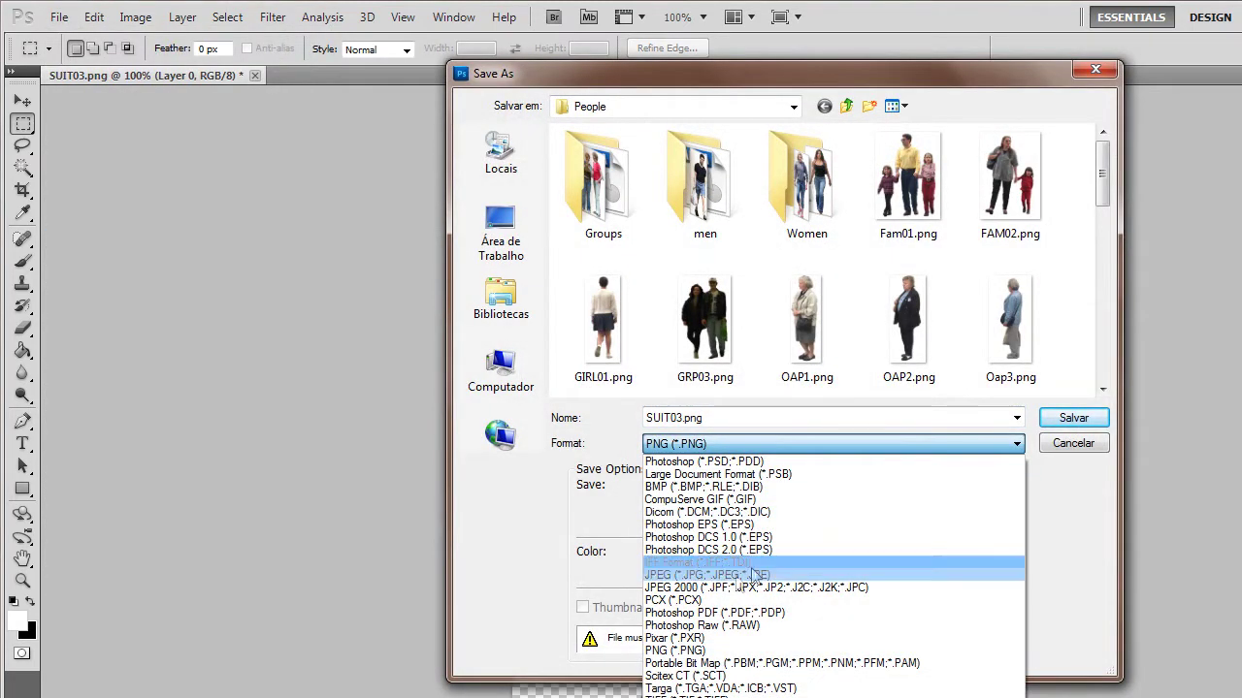
click(749, 575)
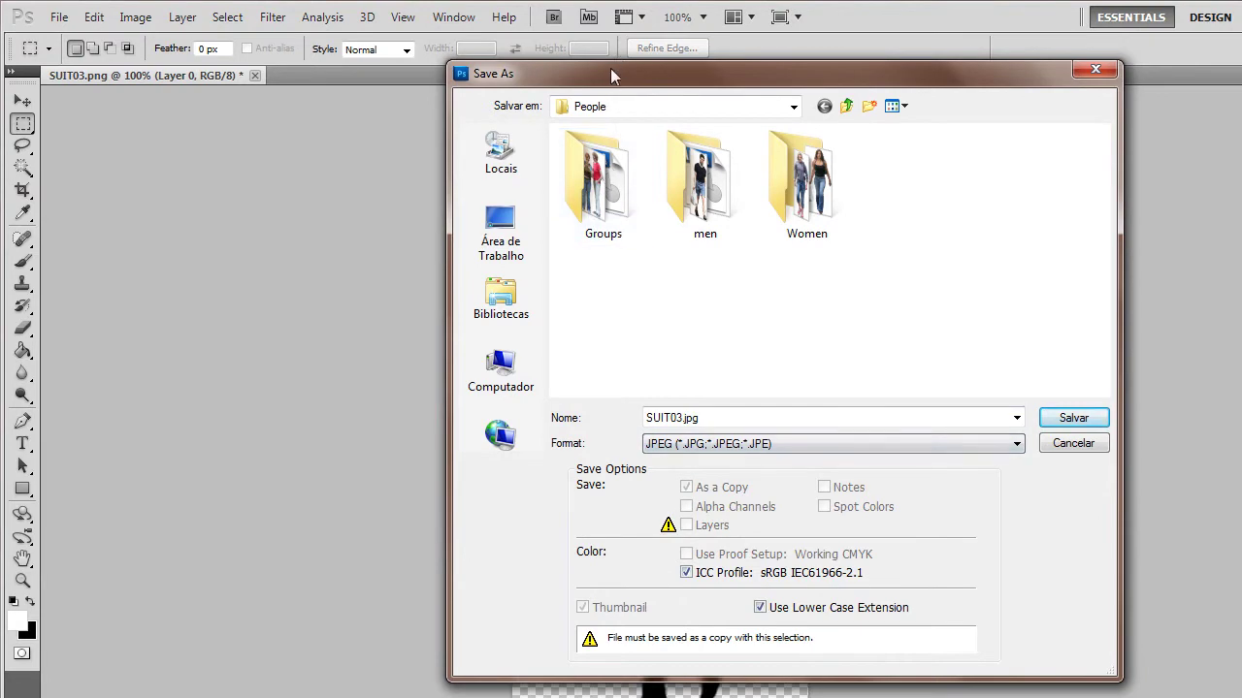
drag(610, 74, 773, 112)
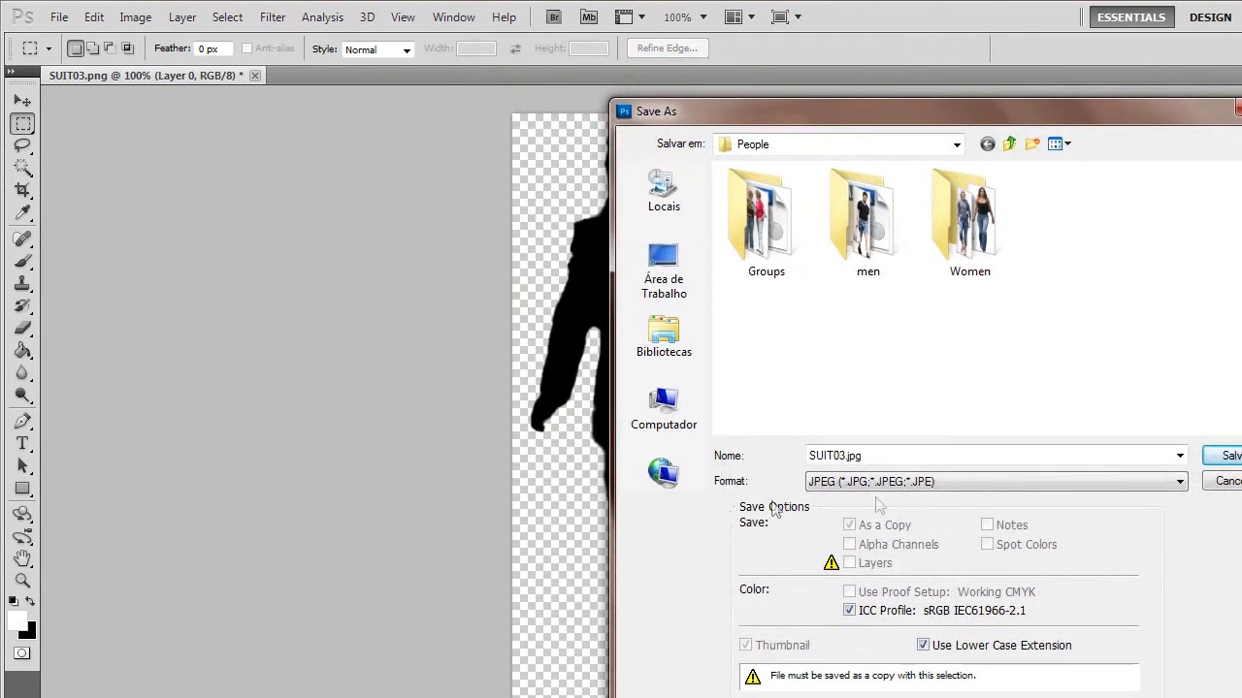
drag(718, 117, 567, 101)
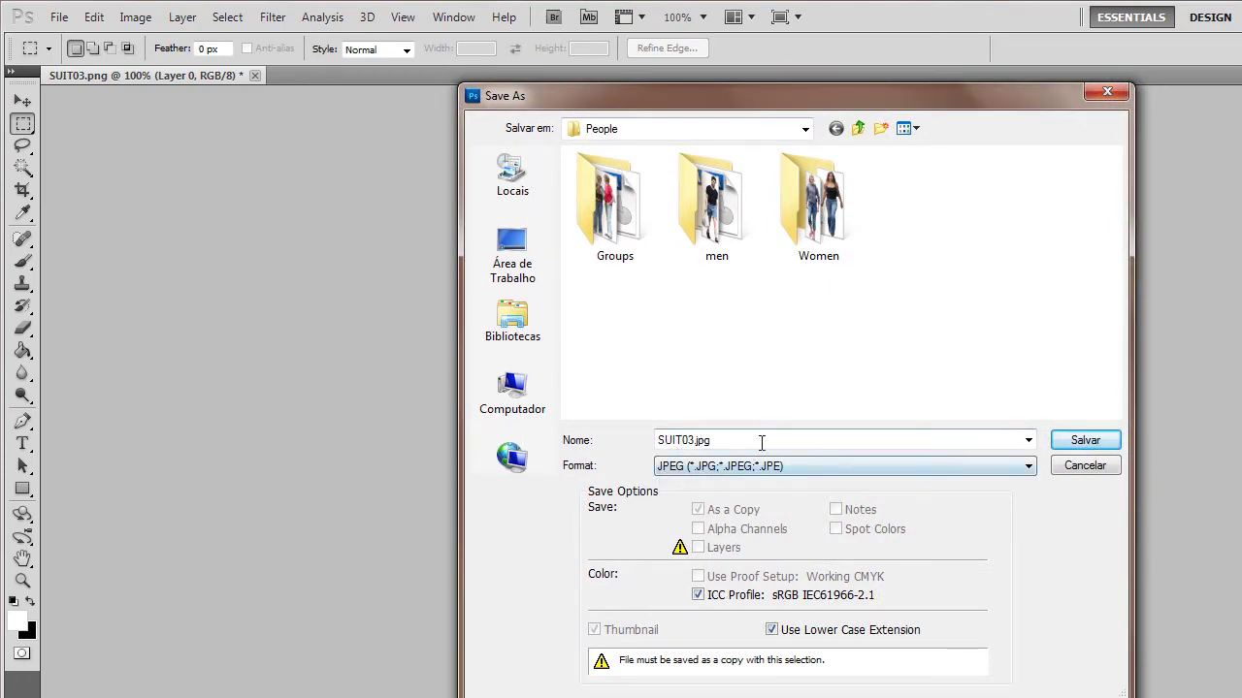
double_click(815, 439)
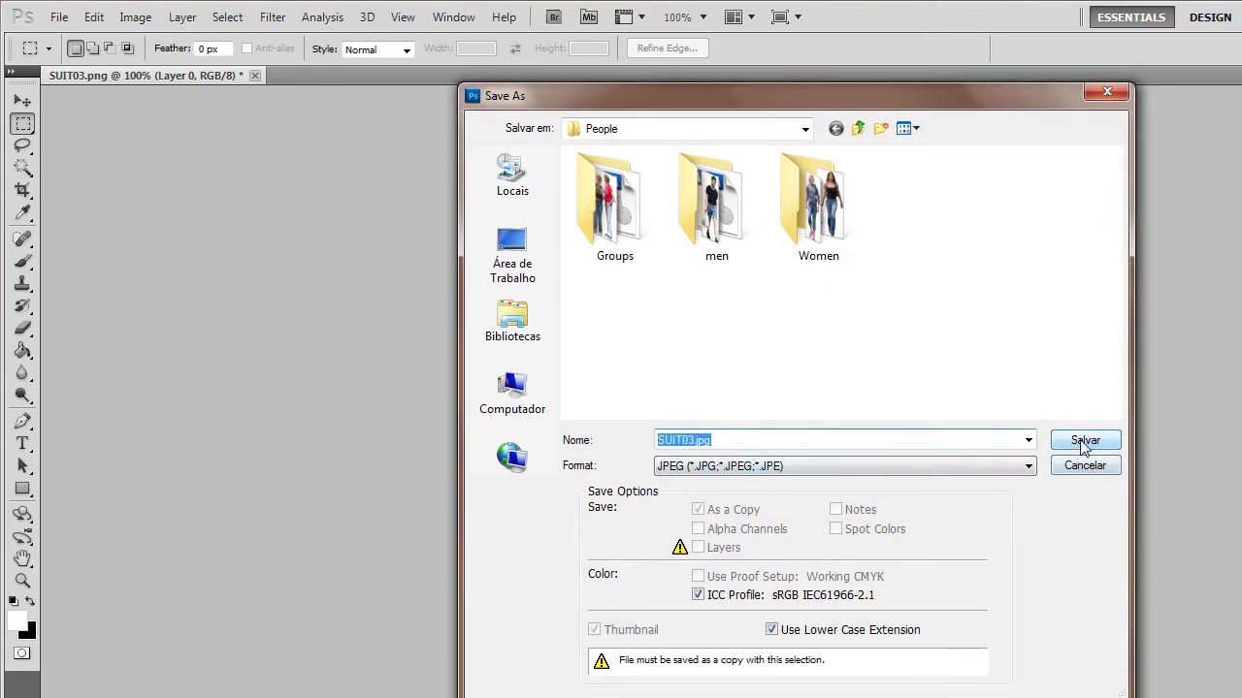
click(1083, 443)
drag(735, 184, 953, 176)
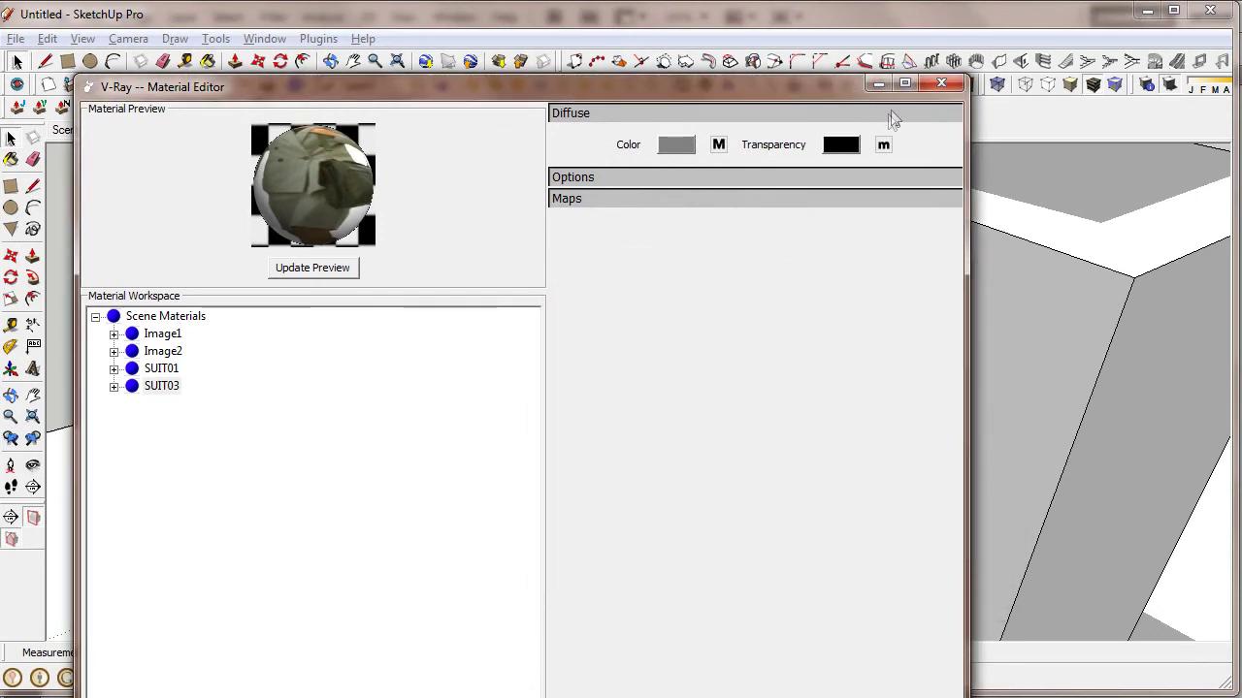
- Add a Bitmap-type texture map to the woman material's Transparency slot
click(883, 145)
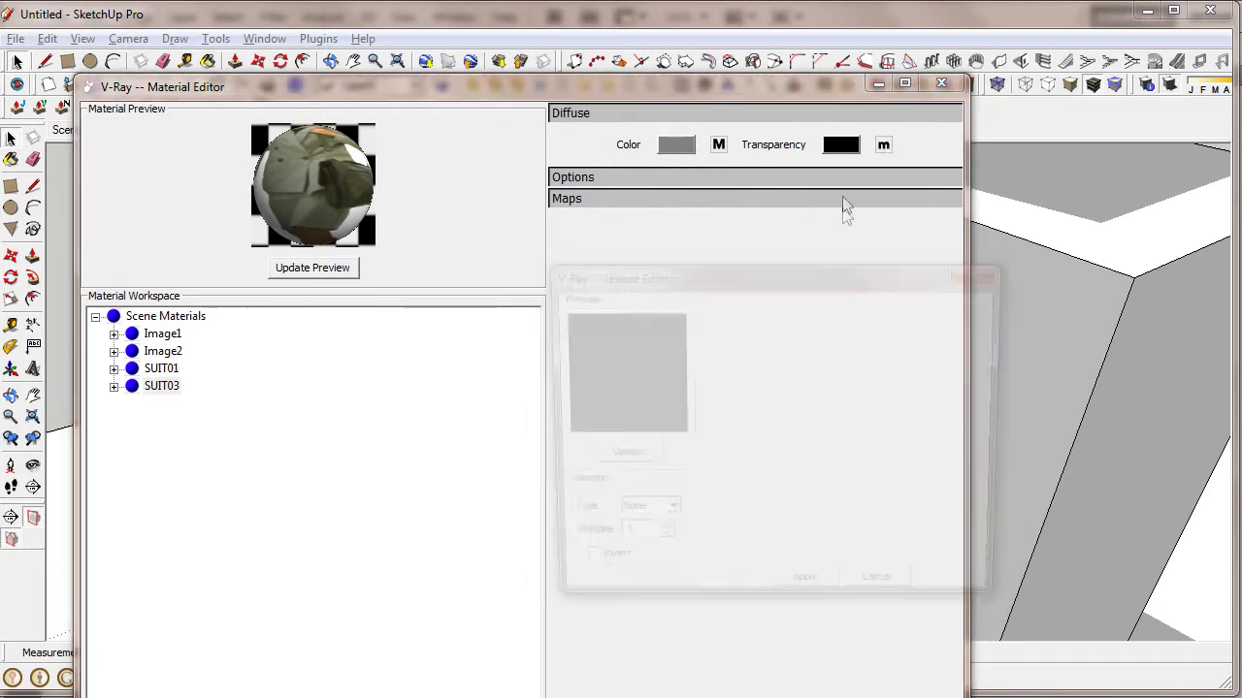
click(648, 515)
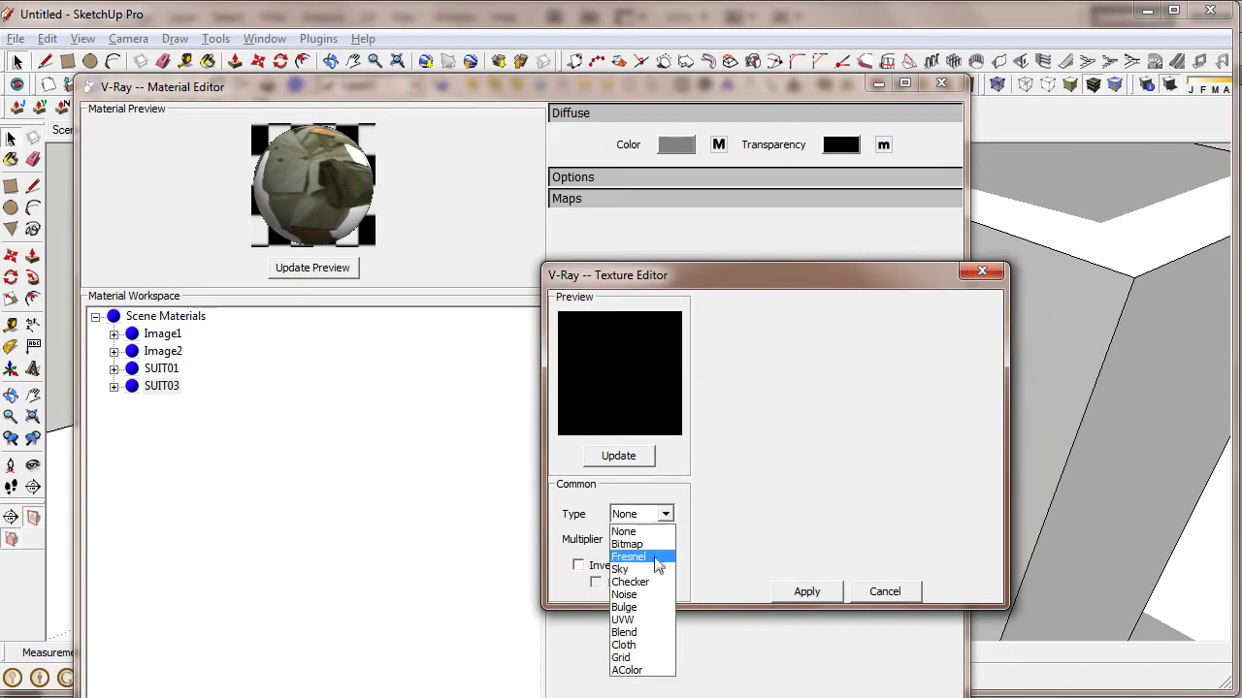
click(641, 544)
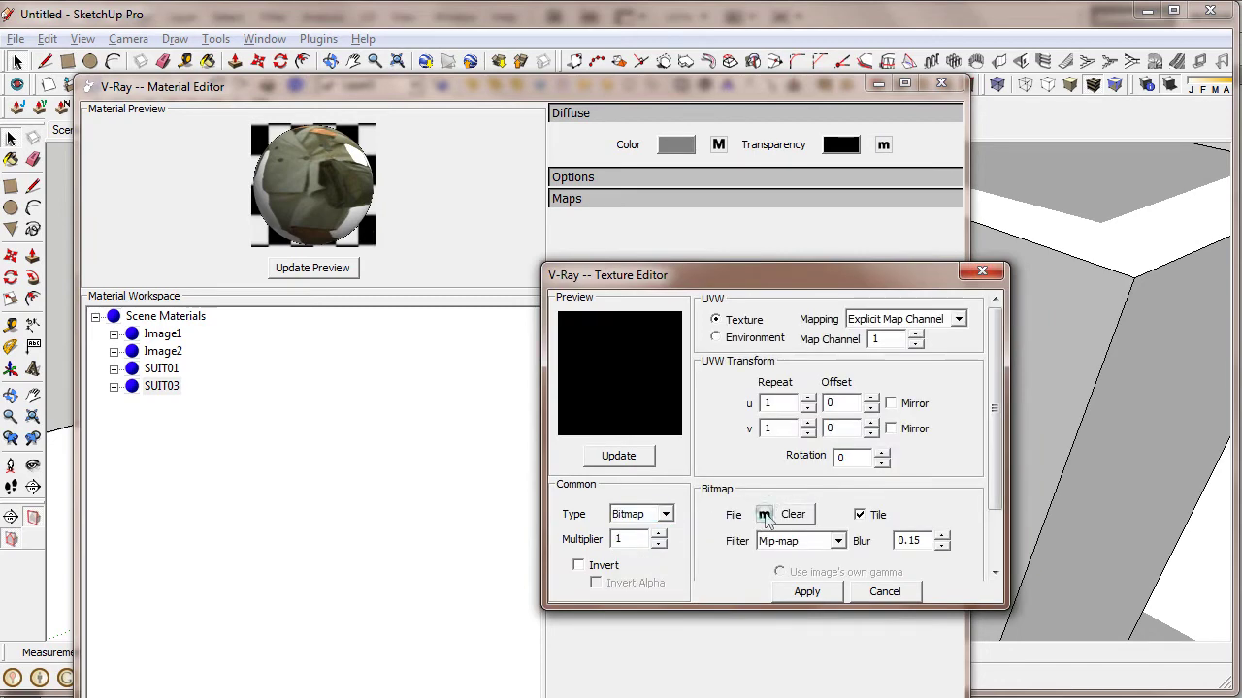
click(764, 515)
- Load SUIT03.jpg from D:\Akatsuki\Arquivos Sketchup\Mapas de Opacidade\People as the bitmap
click(617, 234)
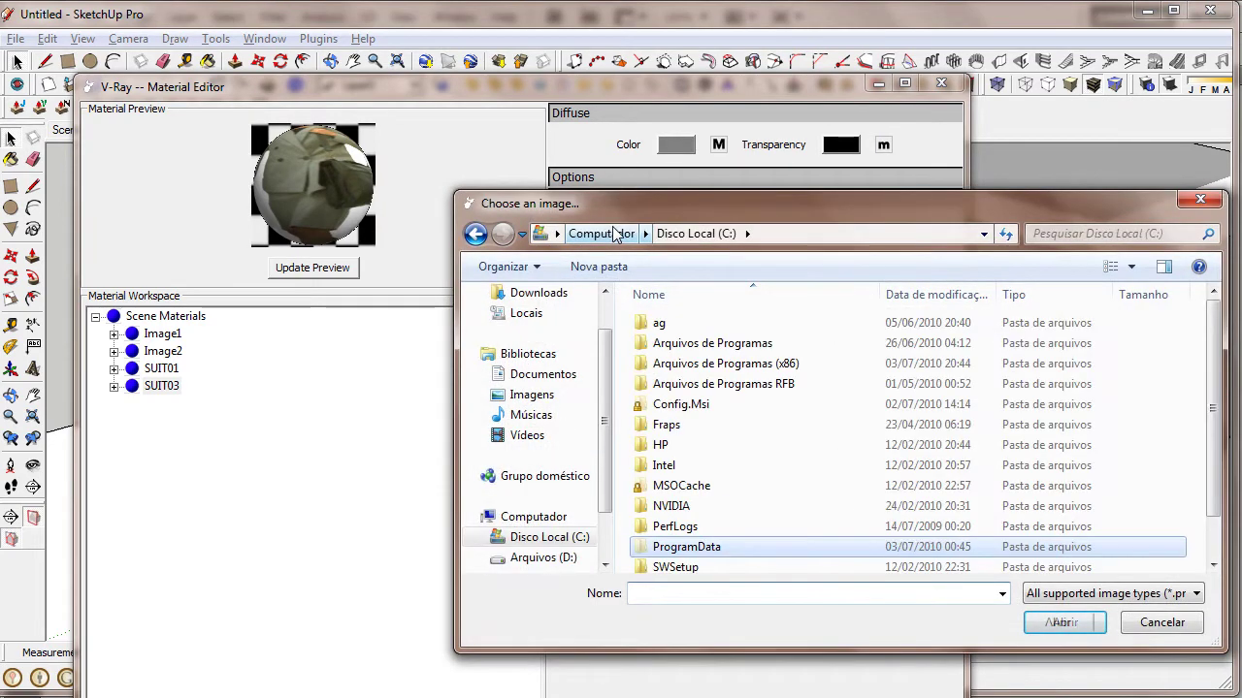
click(602, 234)
double_click(956, 330)
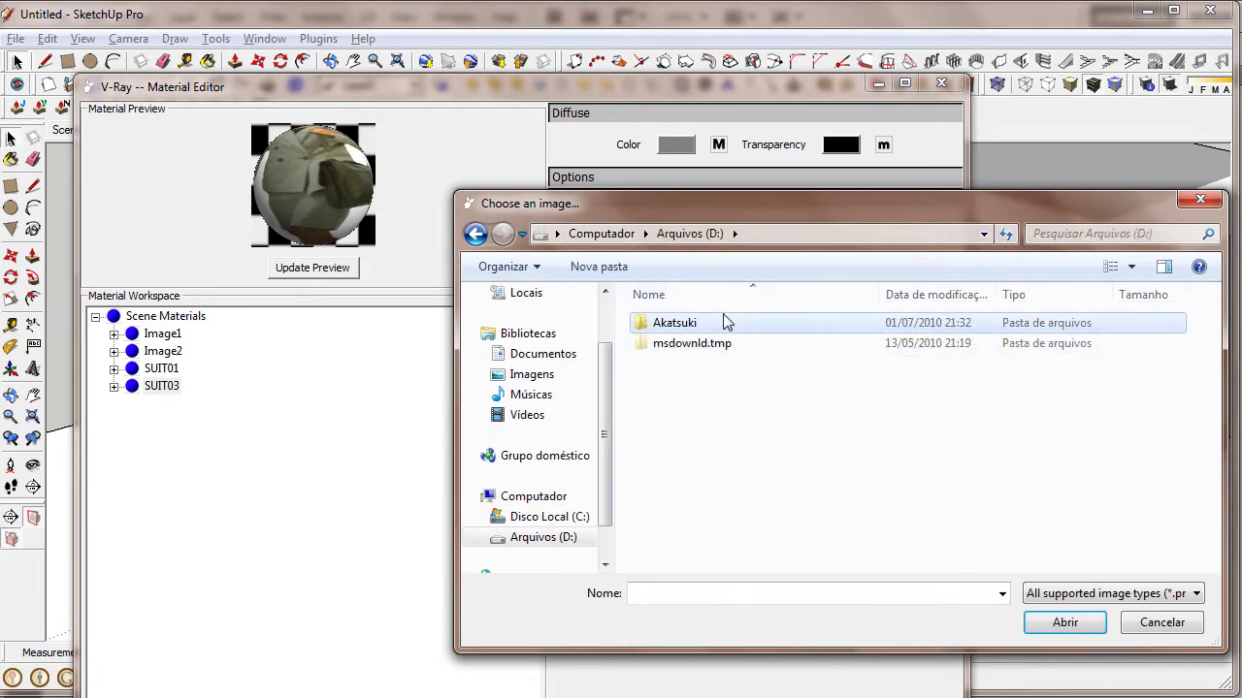
double_click(725, 322)
double_click(691, 344)
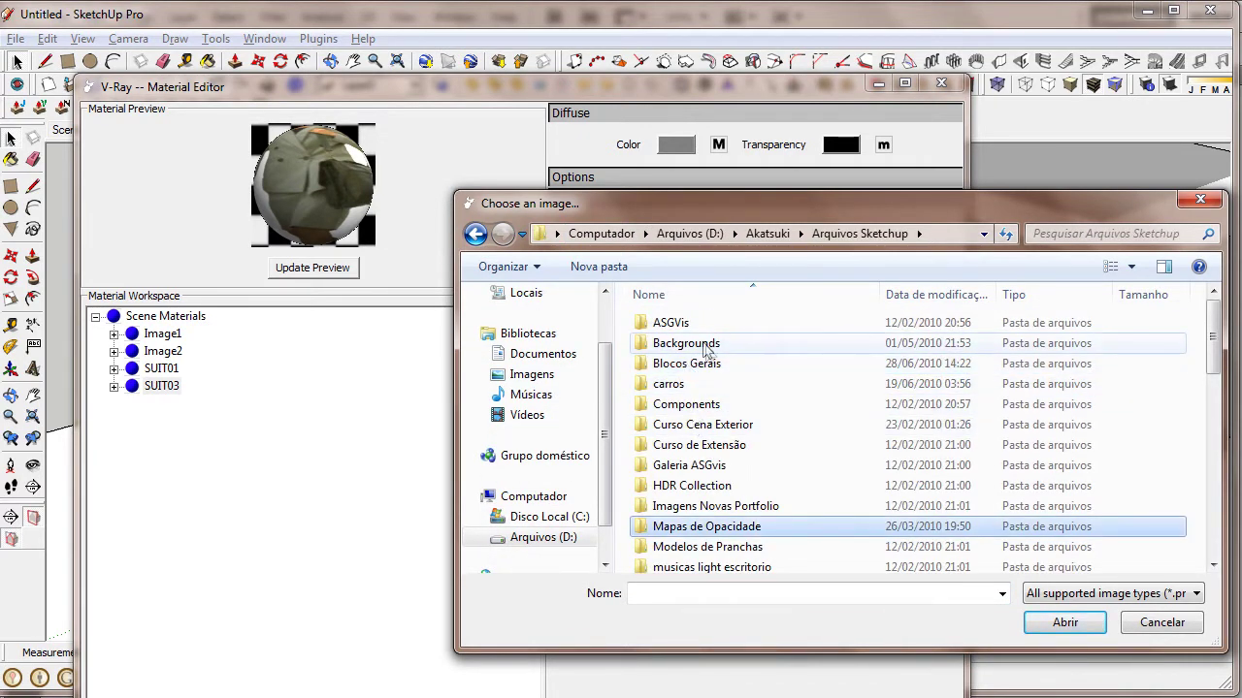
double_click(706, 527)
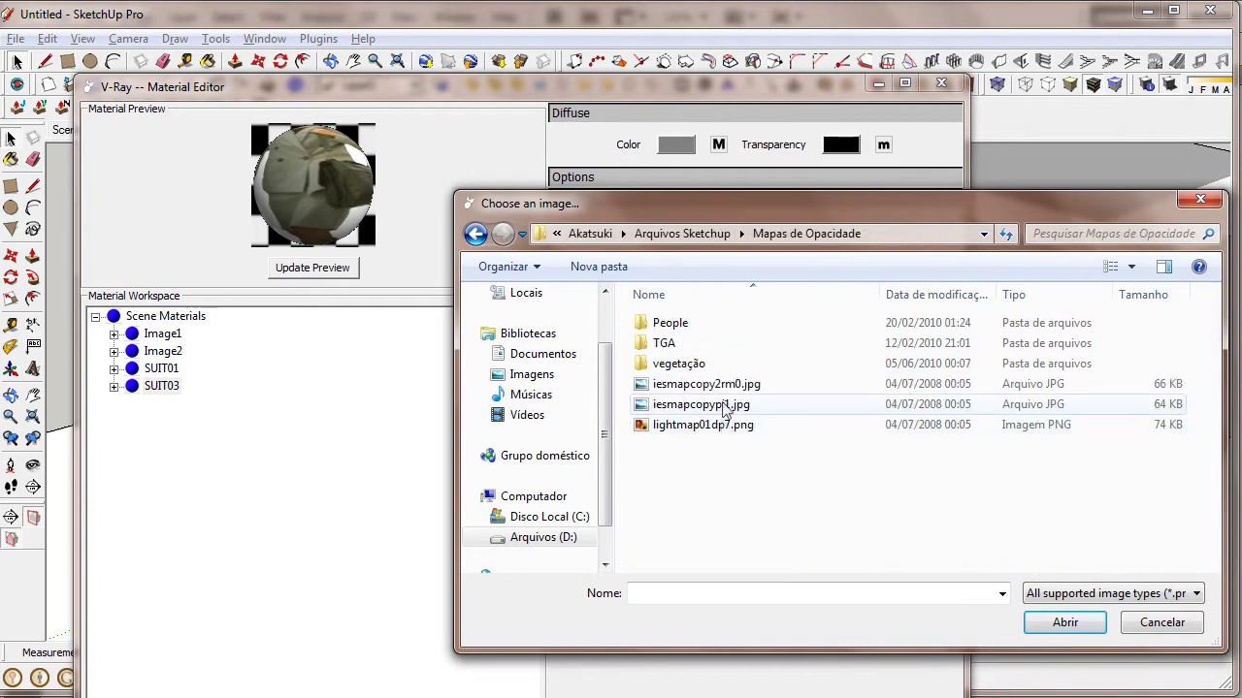
click(692, 330)
double_click(698, 330)
double_click(695, 332)
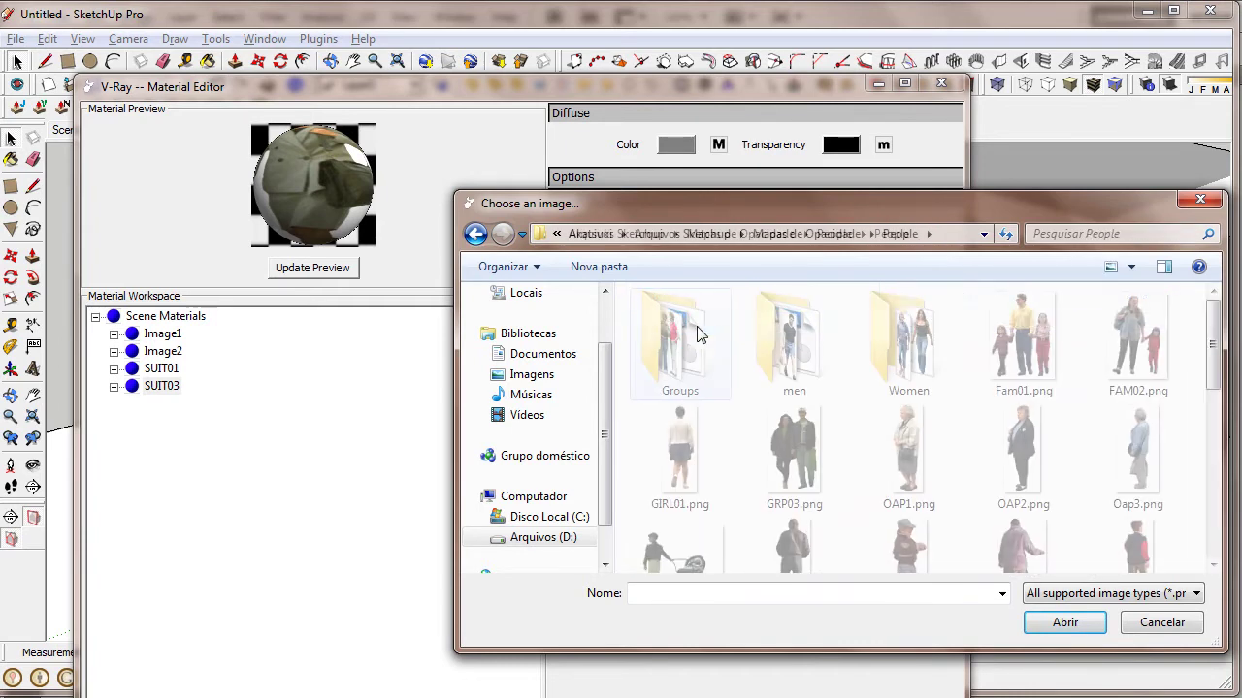
key(s)
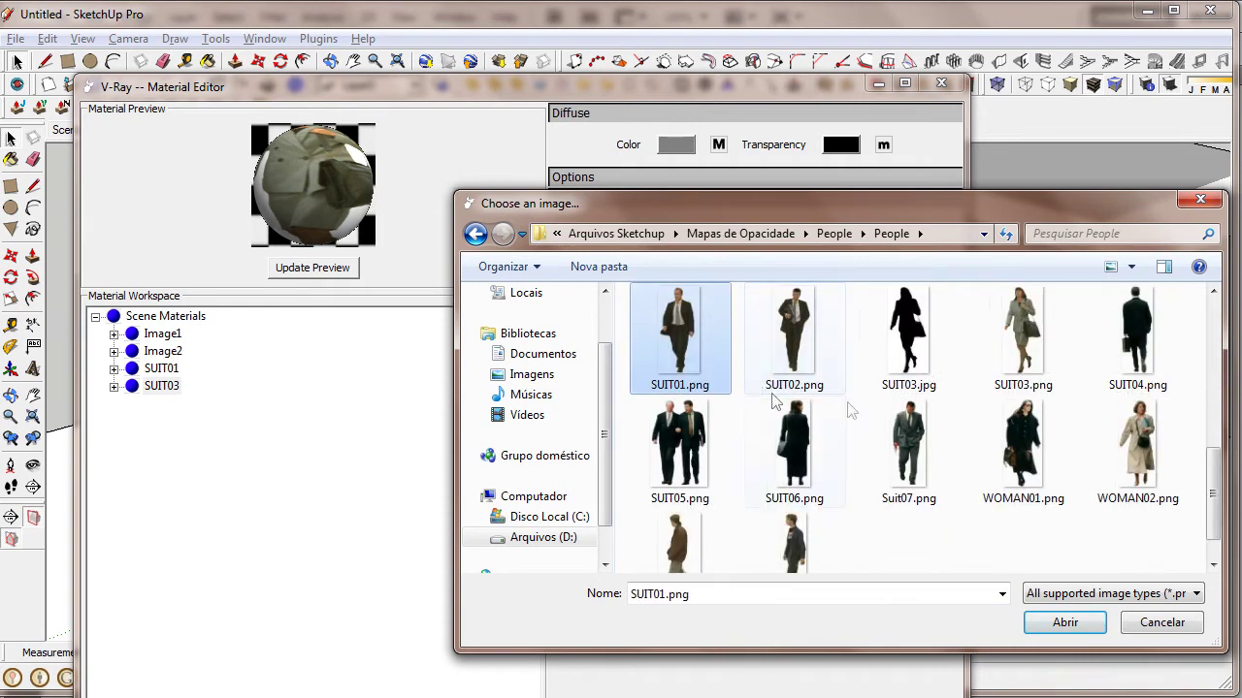
double_click(934, 335)
- Apply the silhouette transparency map, refresh the material preview and close the Material Editor
click(643, 455)
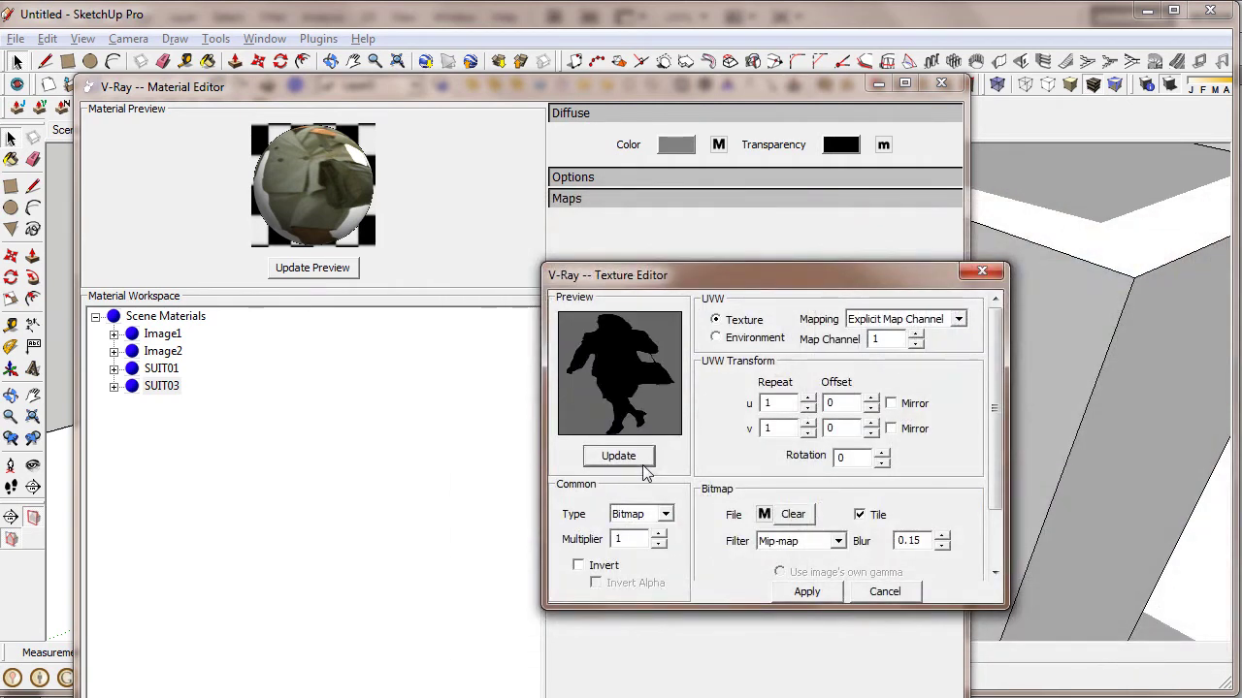
click(803, 594)
click(328, 271)
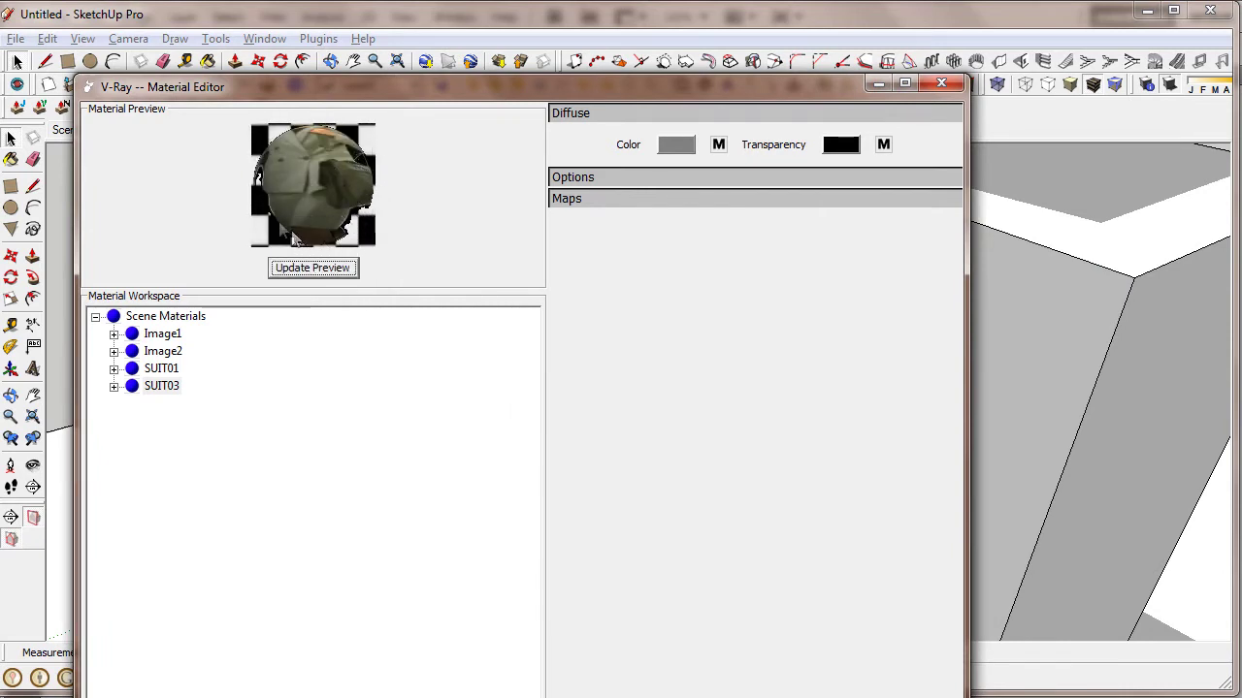
click(943, 85)
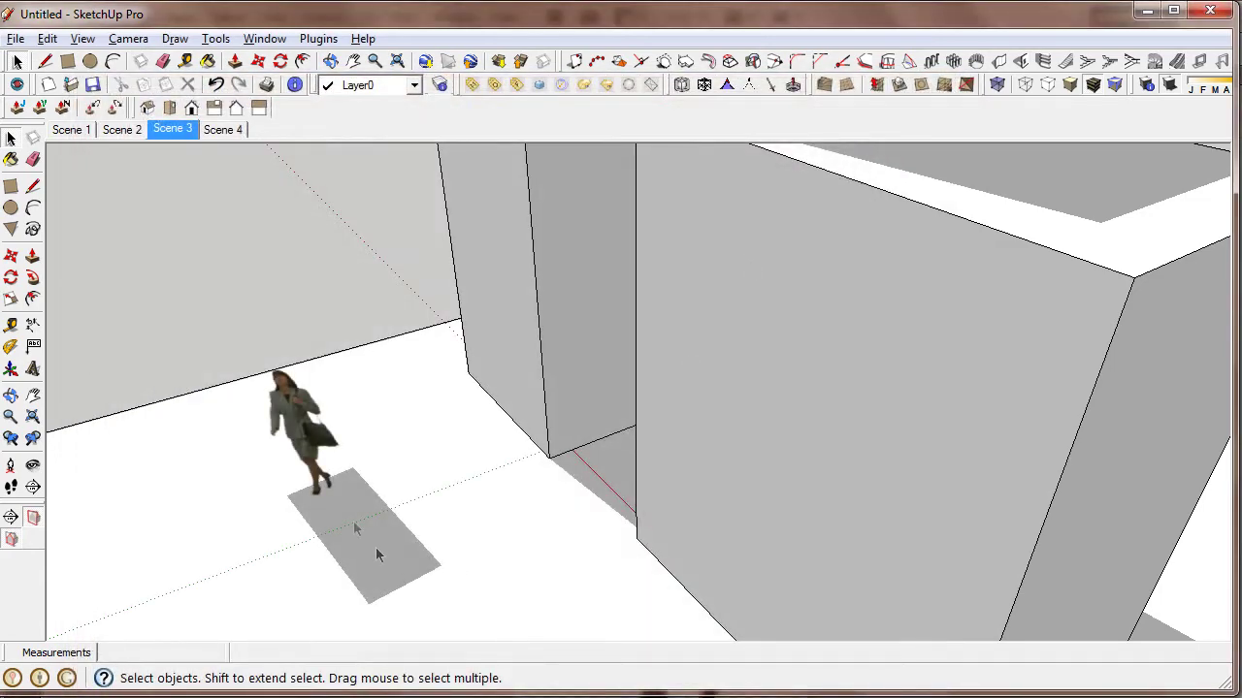
- Load the saved .visopt preset in V-Ray Render Options and render the street scene
mouse_move(376, 547)
middle_down()
mouse_move(411, 430)
mouse_move(659, 372)
middle_up()
middle_drag(923, 464, 929, 466)
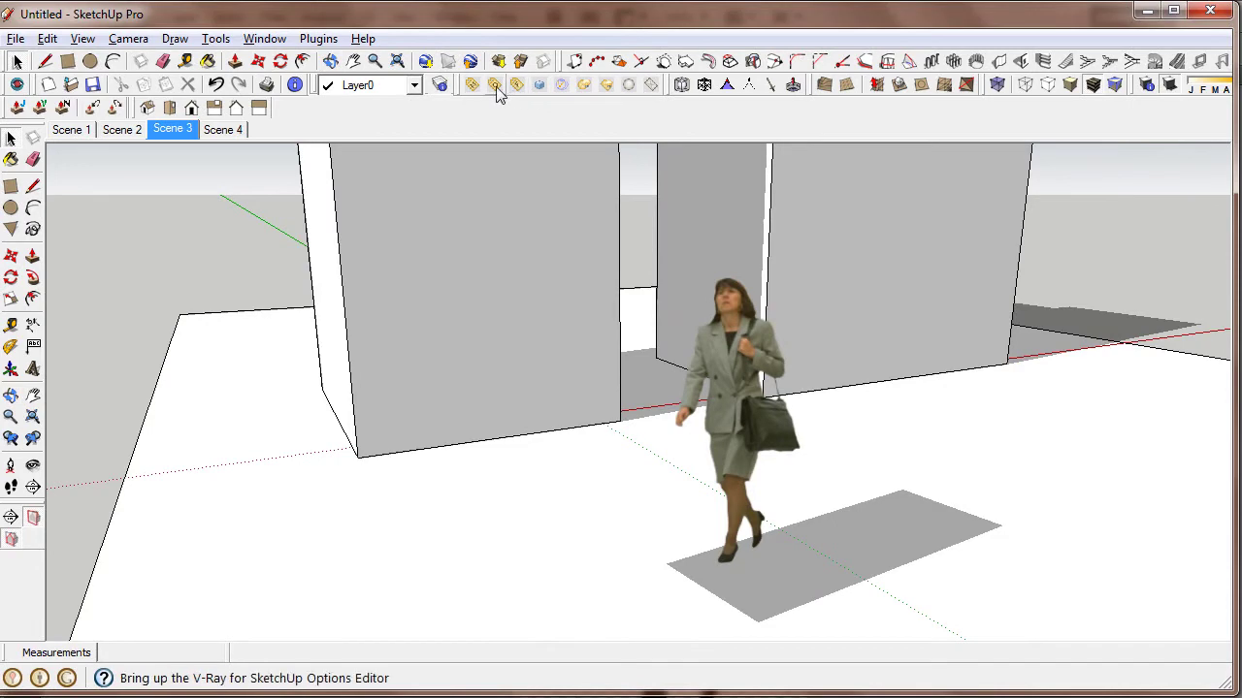
click(494, 86)
click(43, 62)
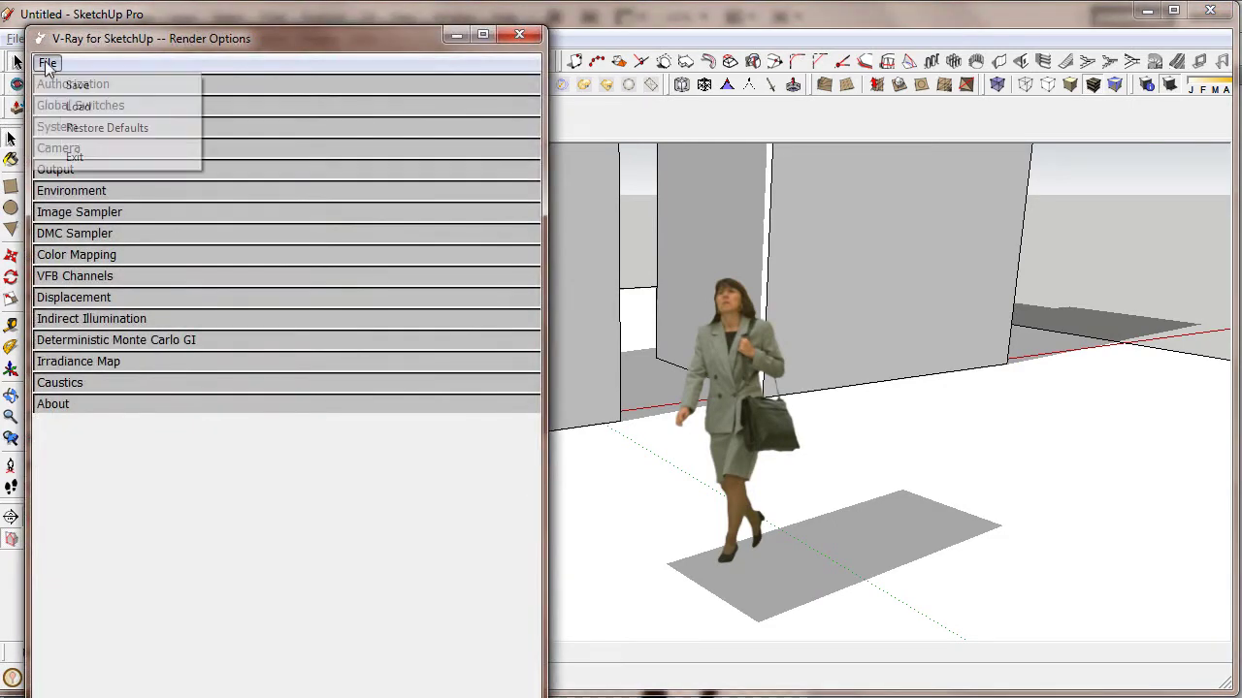
click(76, 103)
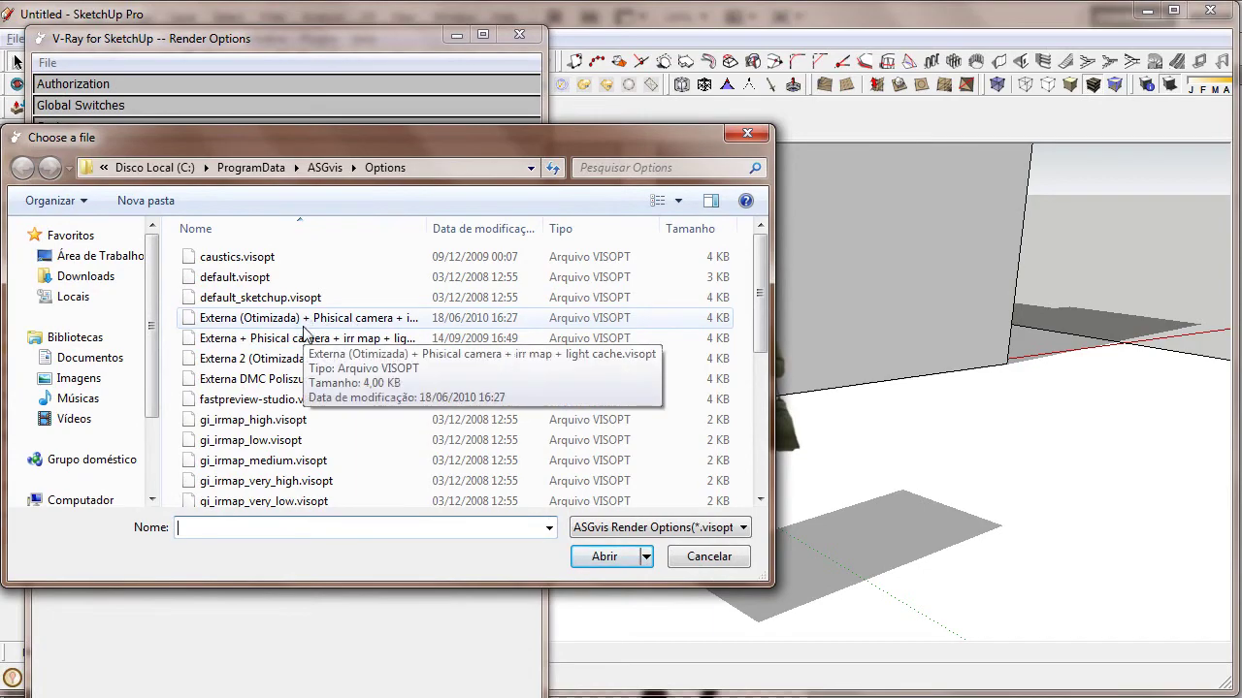
double_click(315, 324)
click(519, 34)
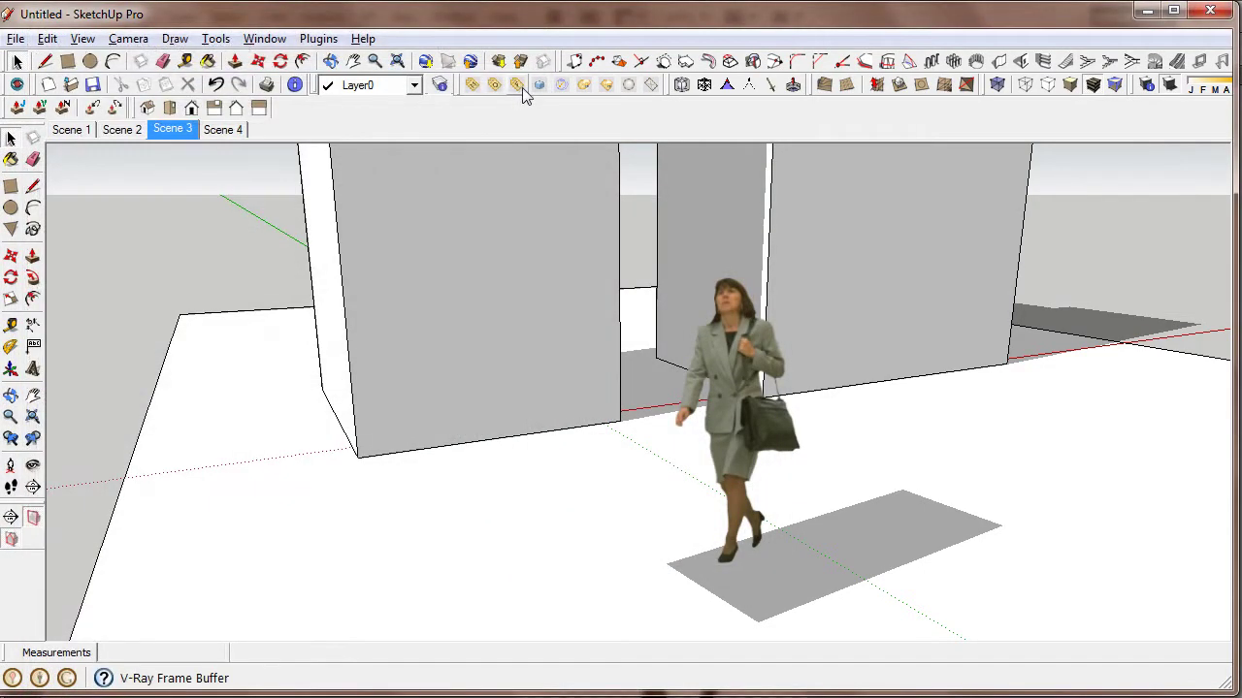
click(530, 87)
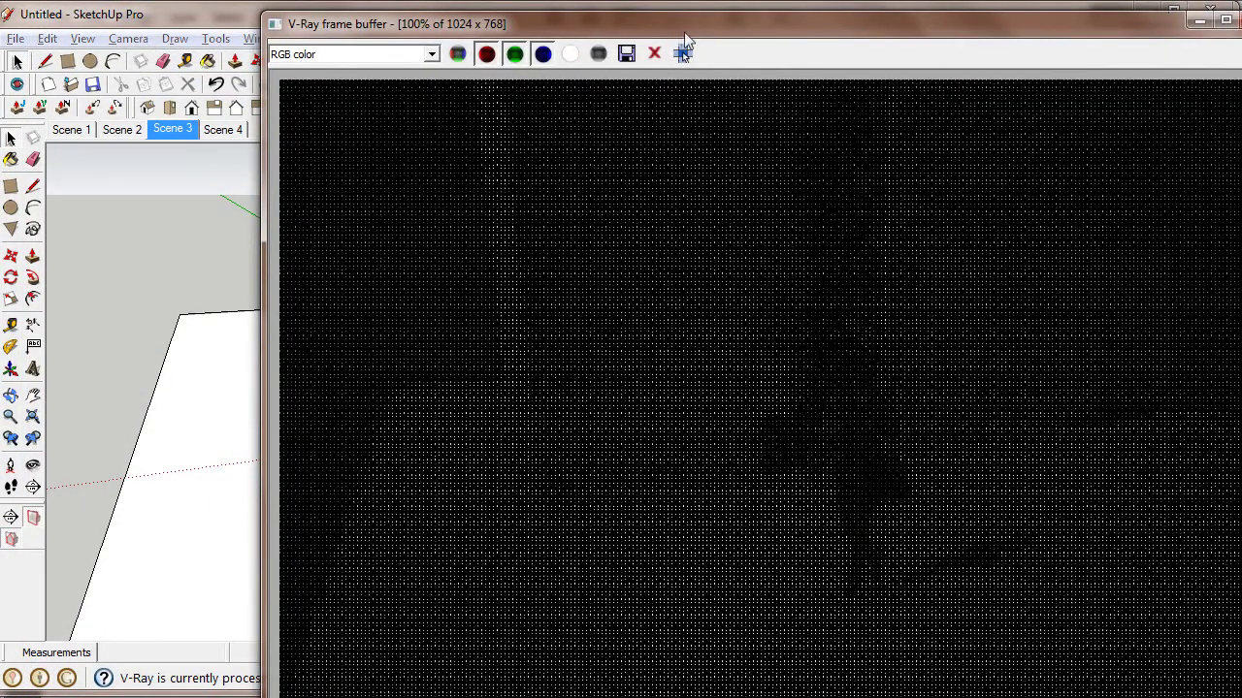
- Move the V-Ray frame buffer aside, watch the street render, then close it
mouse_move(632, 34)
mouse_down()
mouse_move(556, 17)
mouse_move(481, 25)
mouse_up()
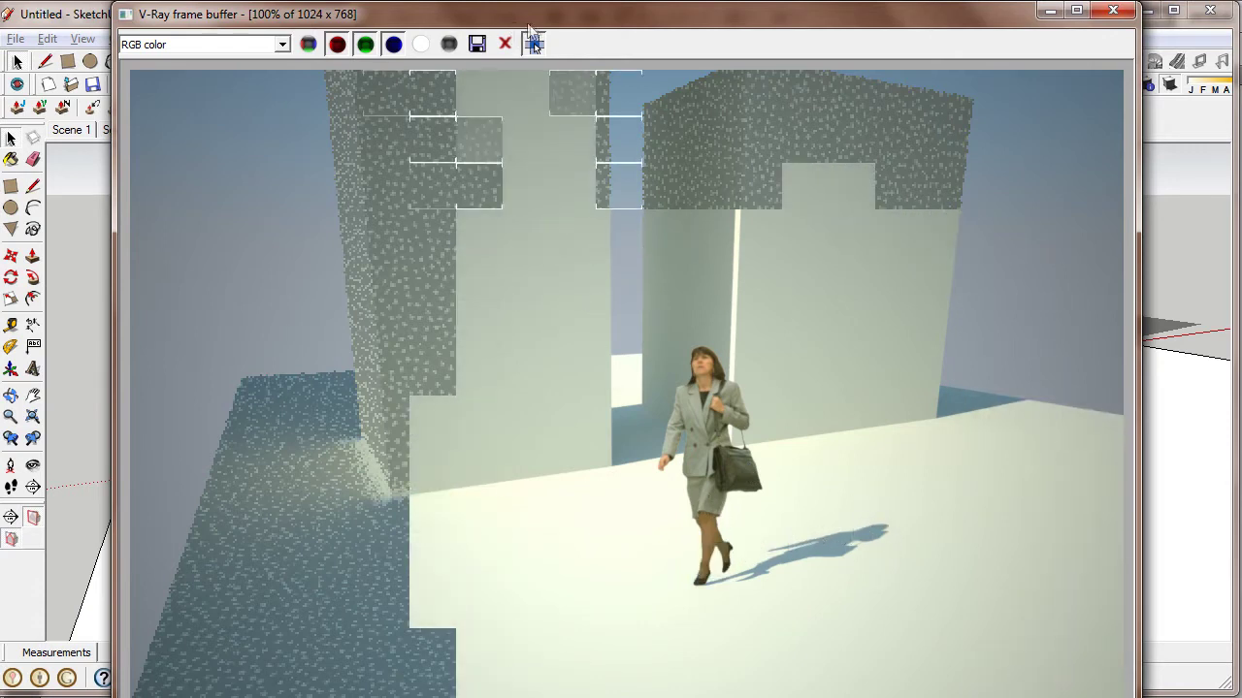
click(1113, 11)
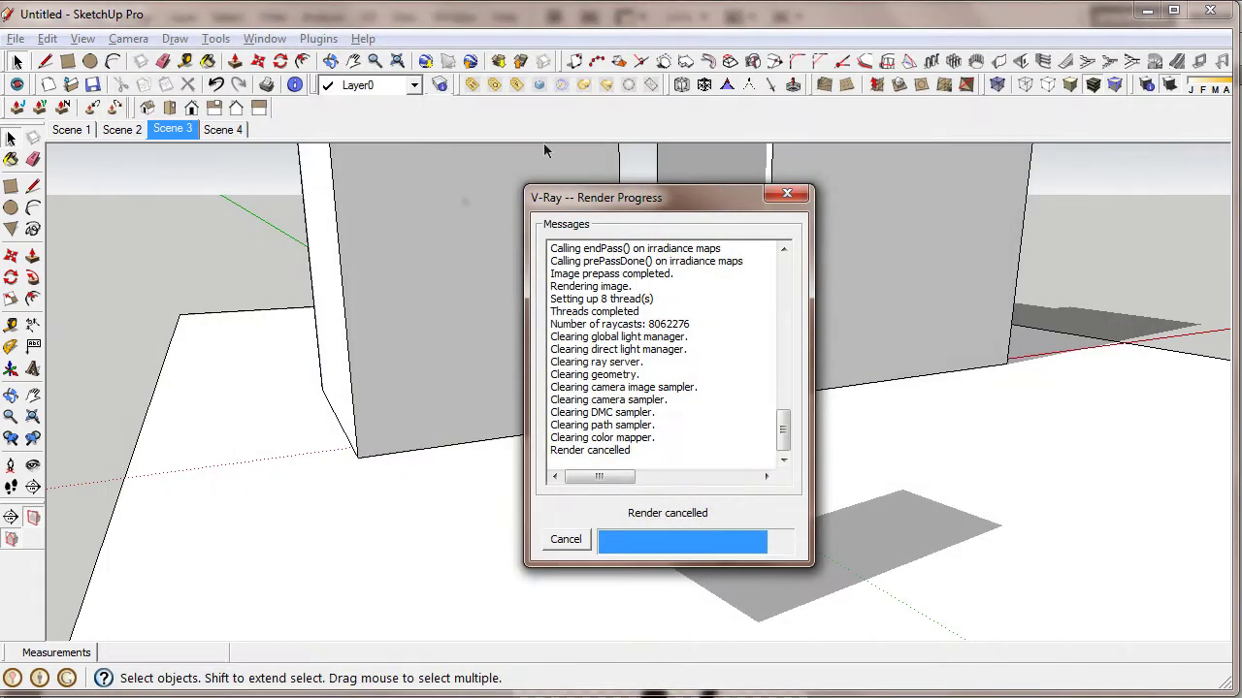
- Set SUIT03's V-Ray Transparency map type to None, apply, and close the editor
click(483, 85)
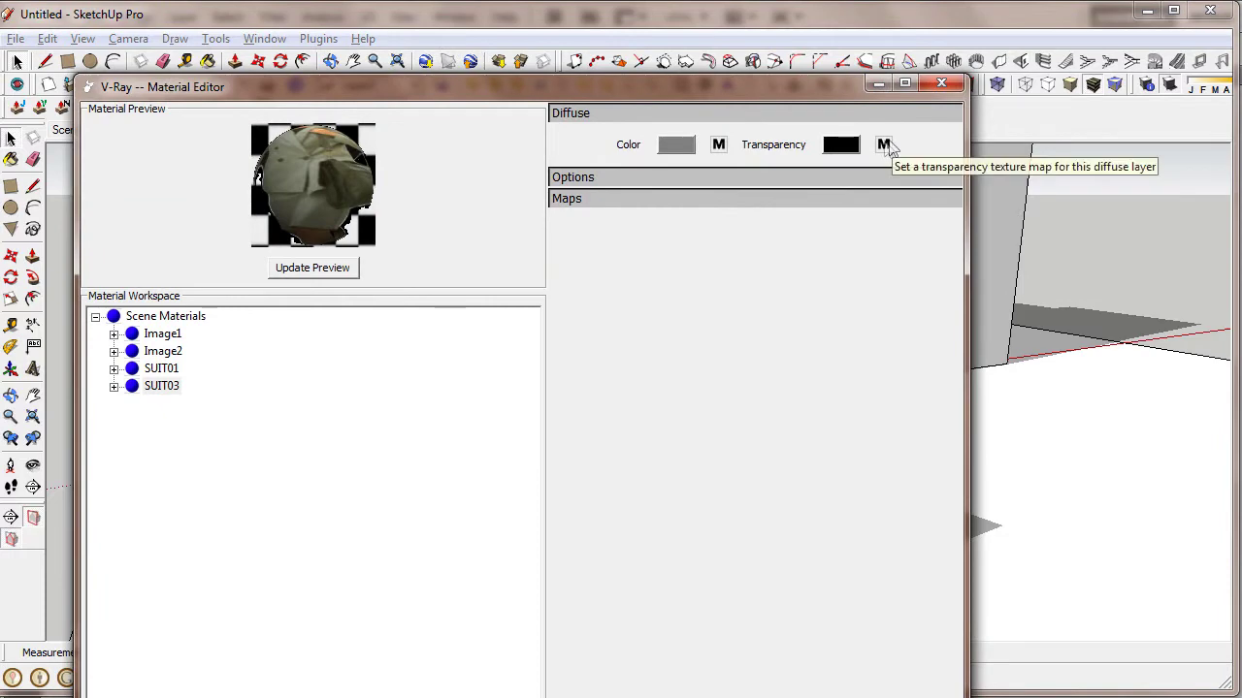
click(665, 514)
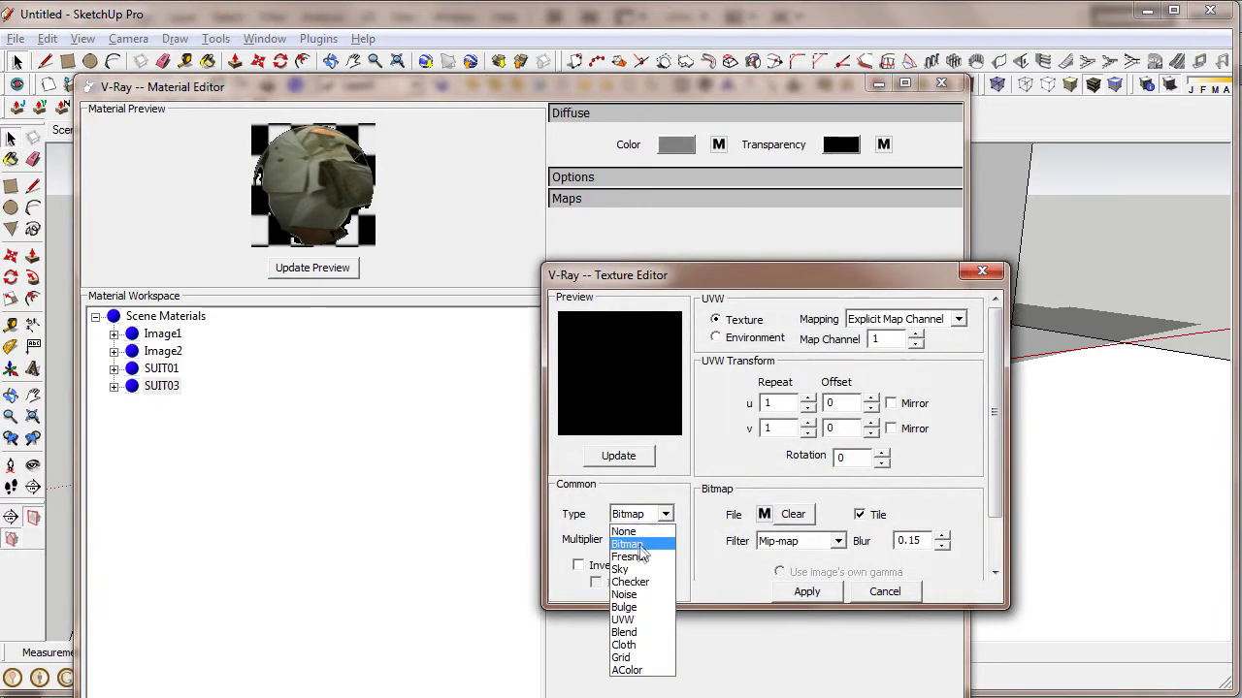
click(644, 533)
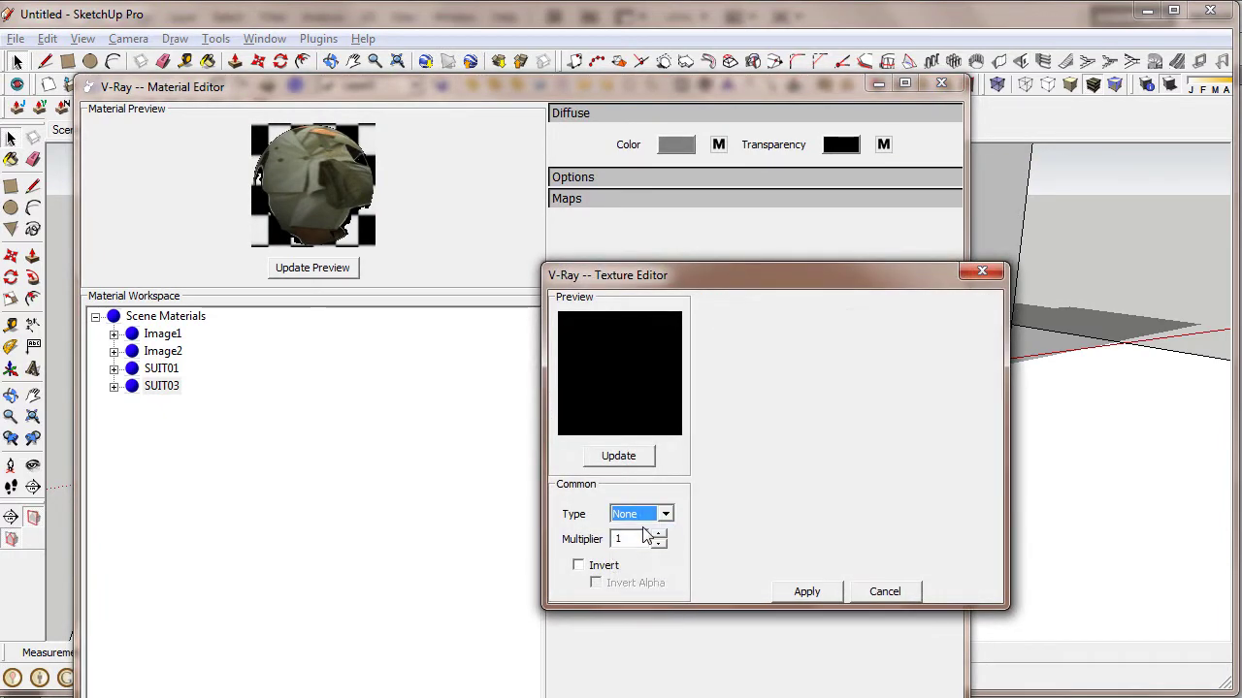
click(811, 594)
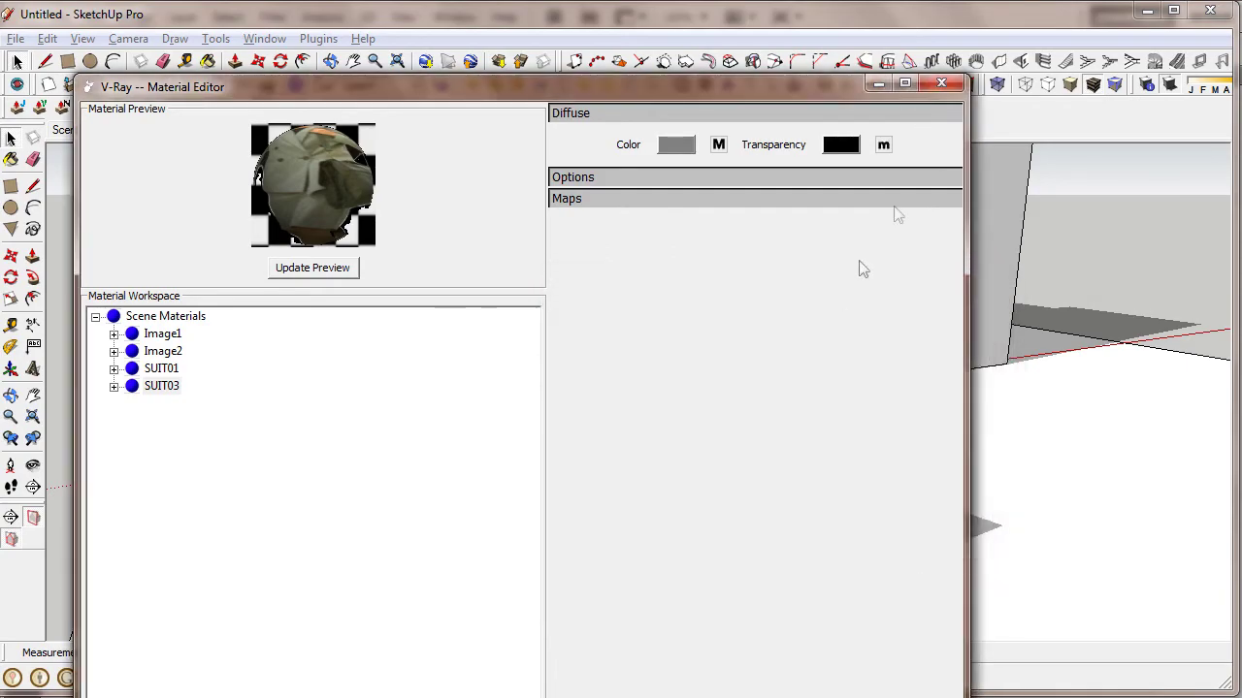
click(938, 83)
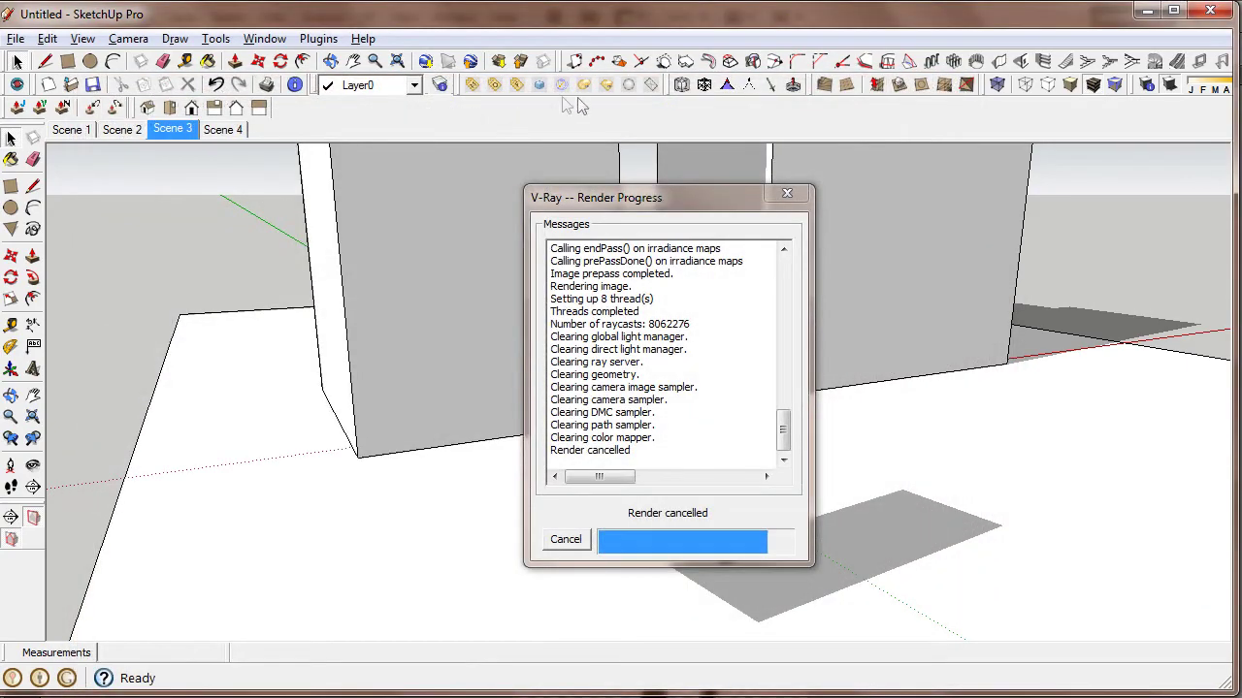
- Re-render without the transparency map, check the rectangular shadow, and close the frame buffer
click(539, 84)
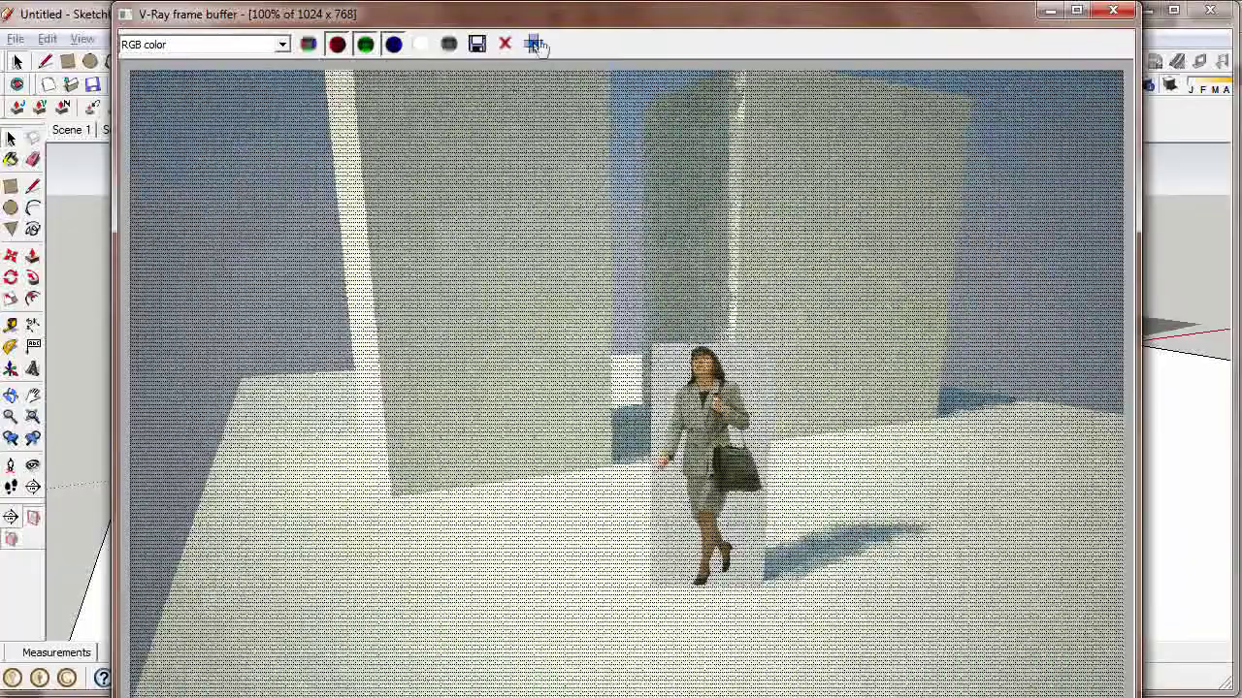
click(536, 44)
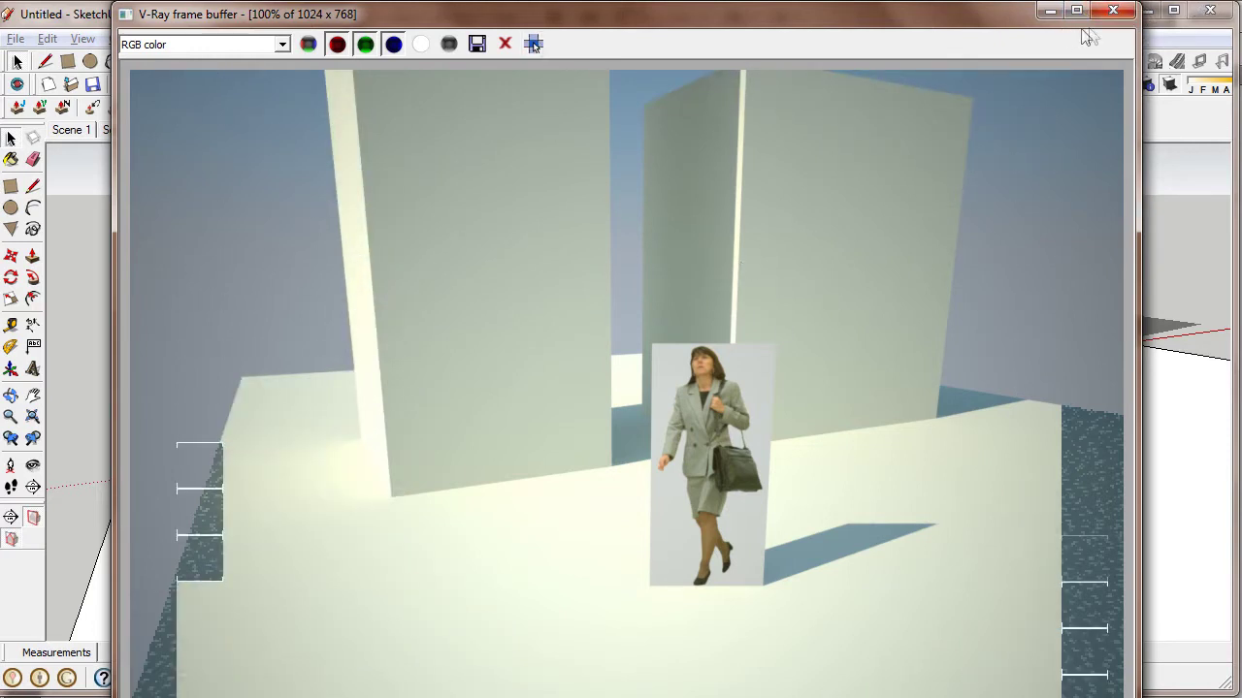
click(1113, 11)
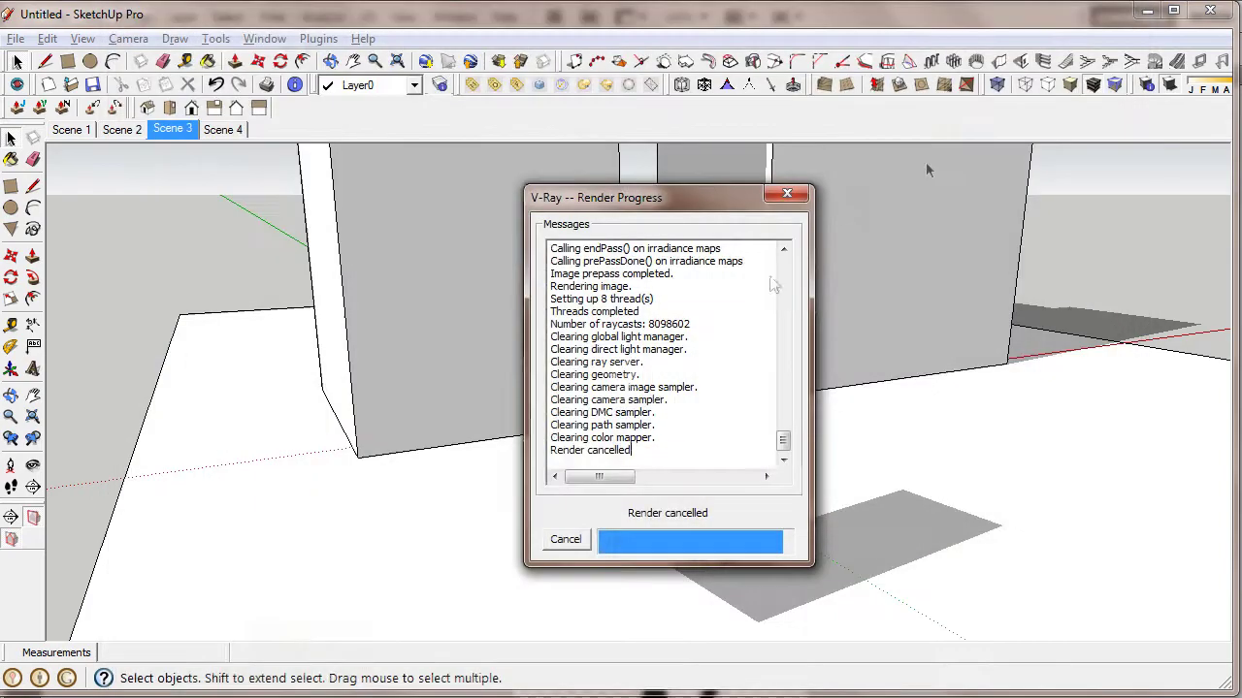
- Close the Render Progress window and orbit toward the woman and the walls
click(787, 193)
middle_drag(815, 411, 588, 434)
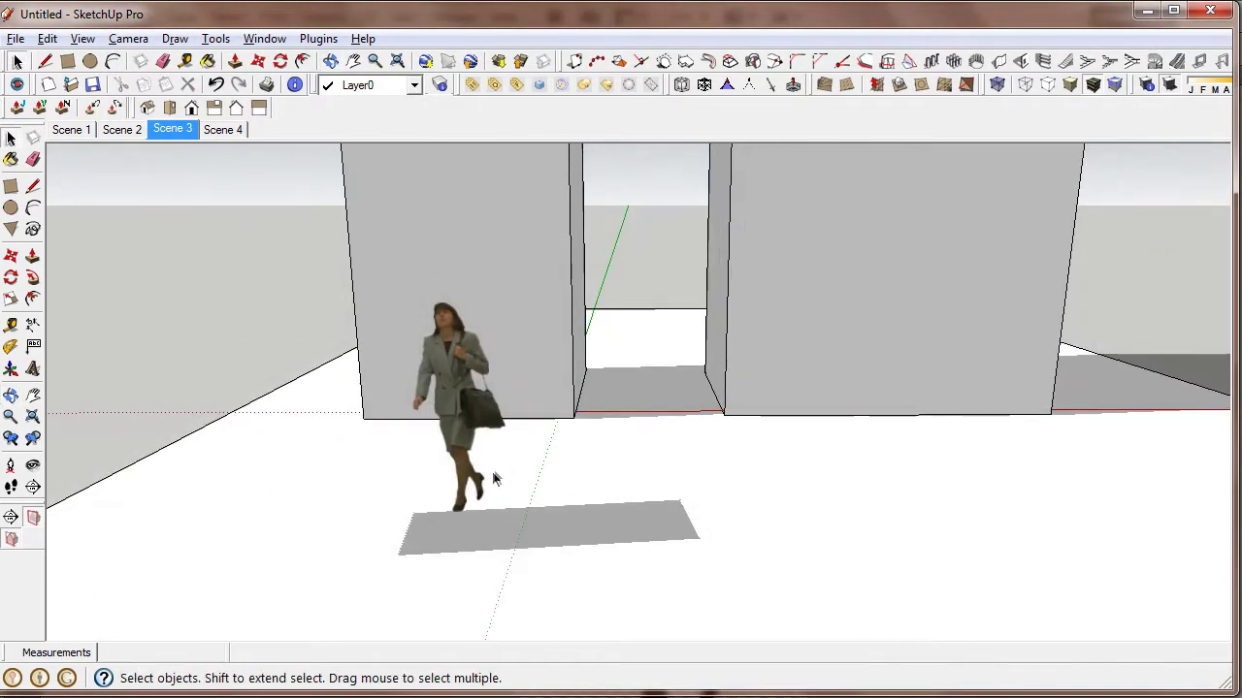
mouse_move(493, 477)
middle_down()
mouse_move(355, 588)
mouse_move(465, 540)
mouse_move(551, 551)
middle_up()
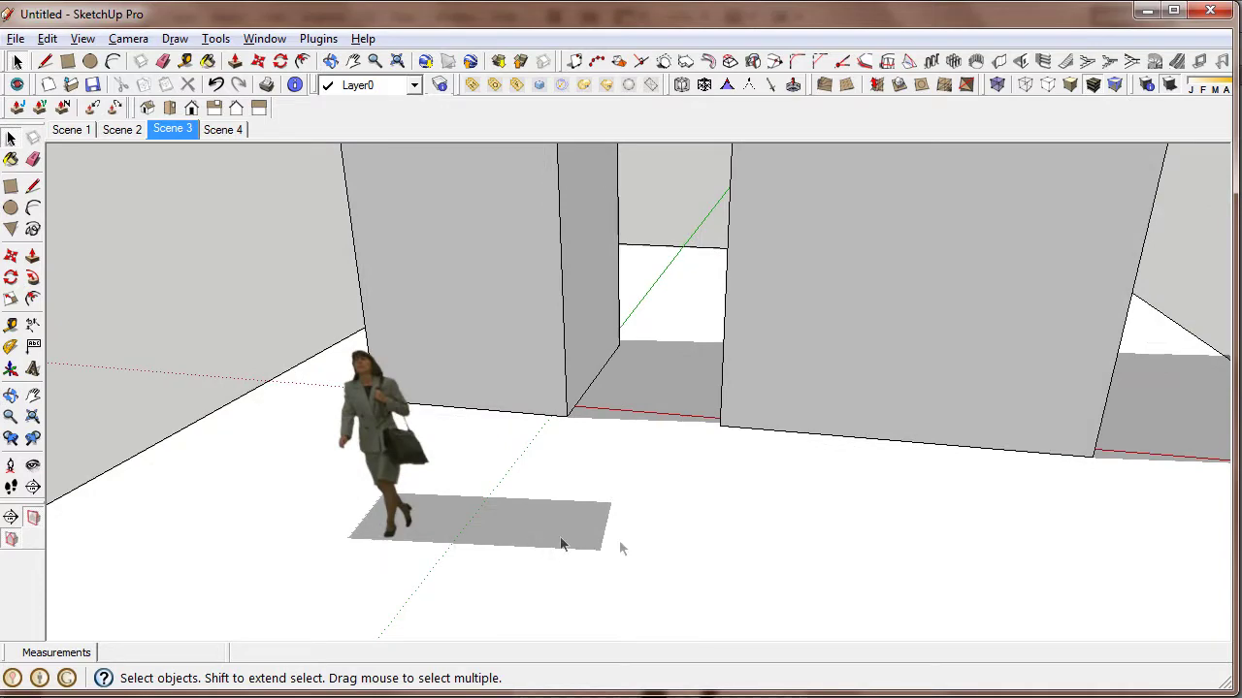
scroll(395, 412, up, 2)
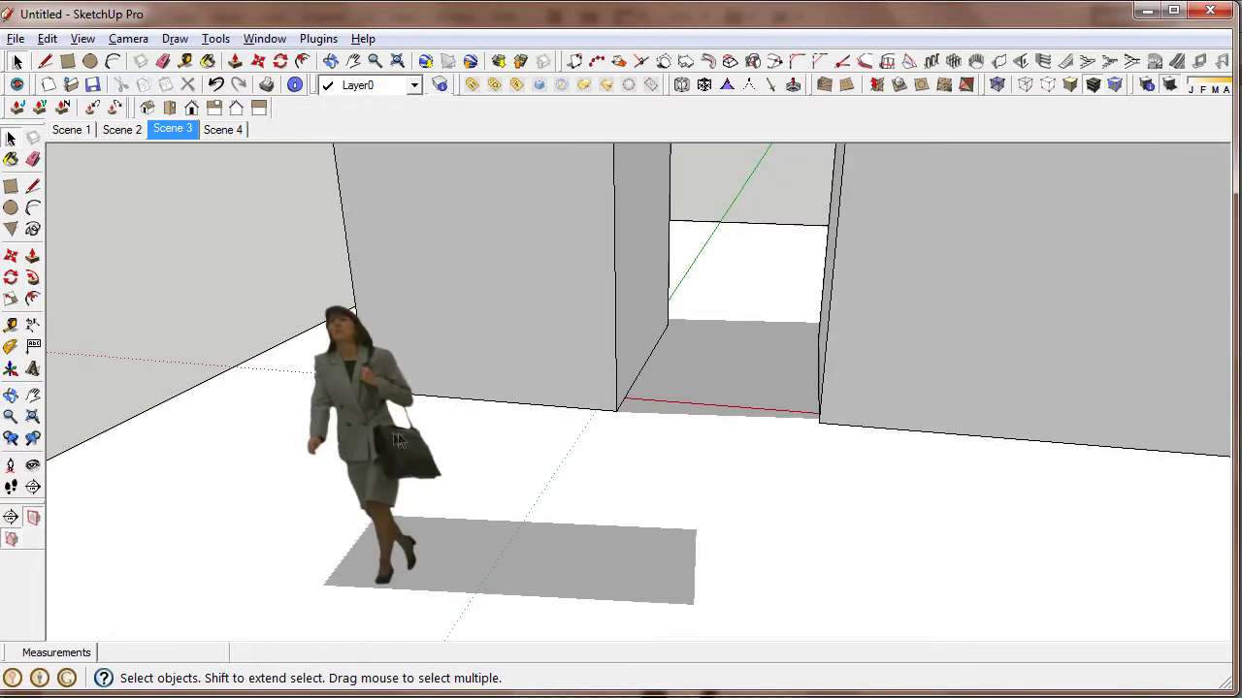
- Open the woman component for editing, zoom in on it, then exit the component
middle_drag(404, 440, 482, 462)
click(482, 462)
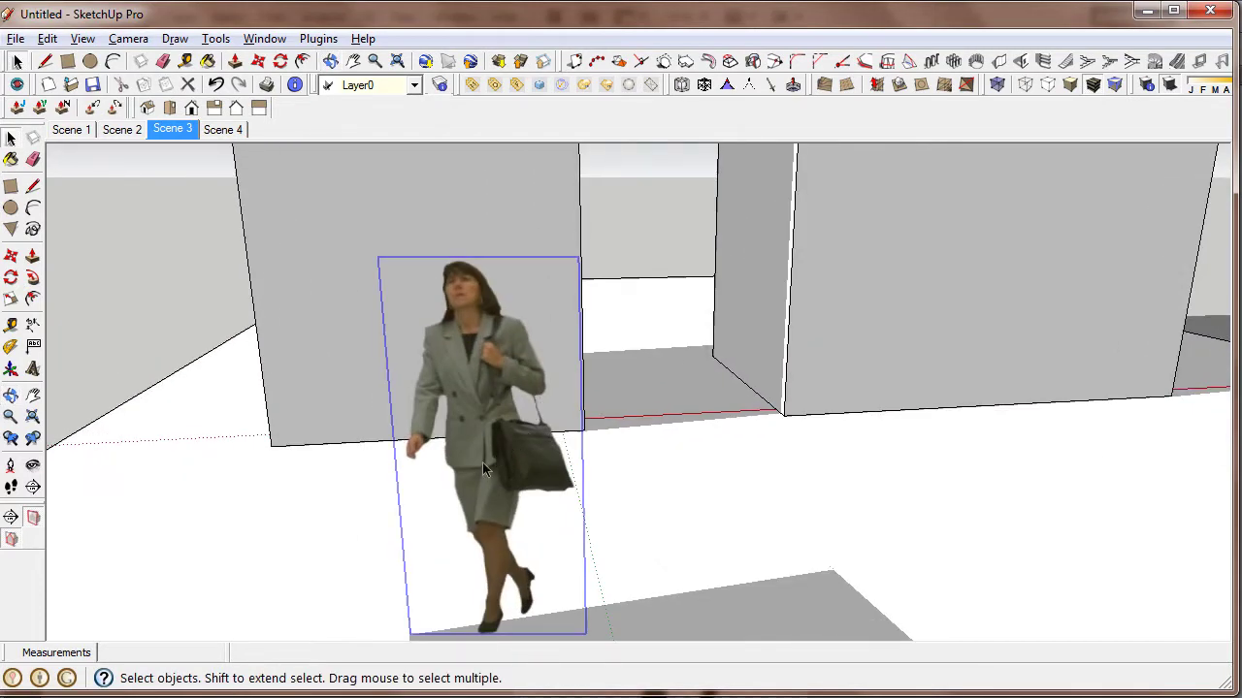
double_click(482, 462)
middle_drag(446, 430, 351, 448)
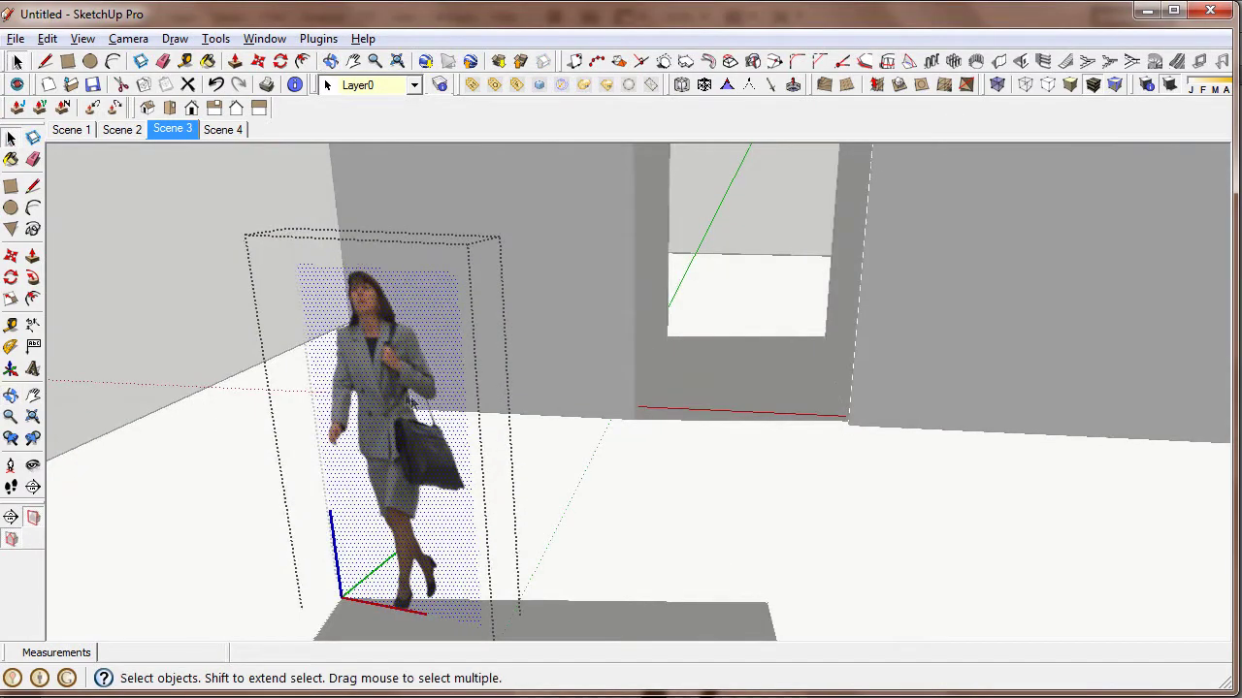
scroll(407, 400, up, 1)
scroll(478, 409, up, 1)
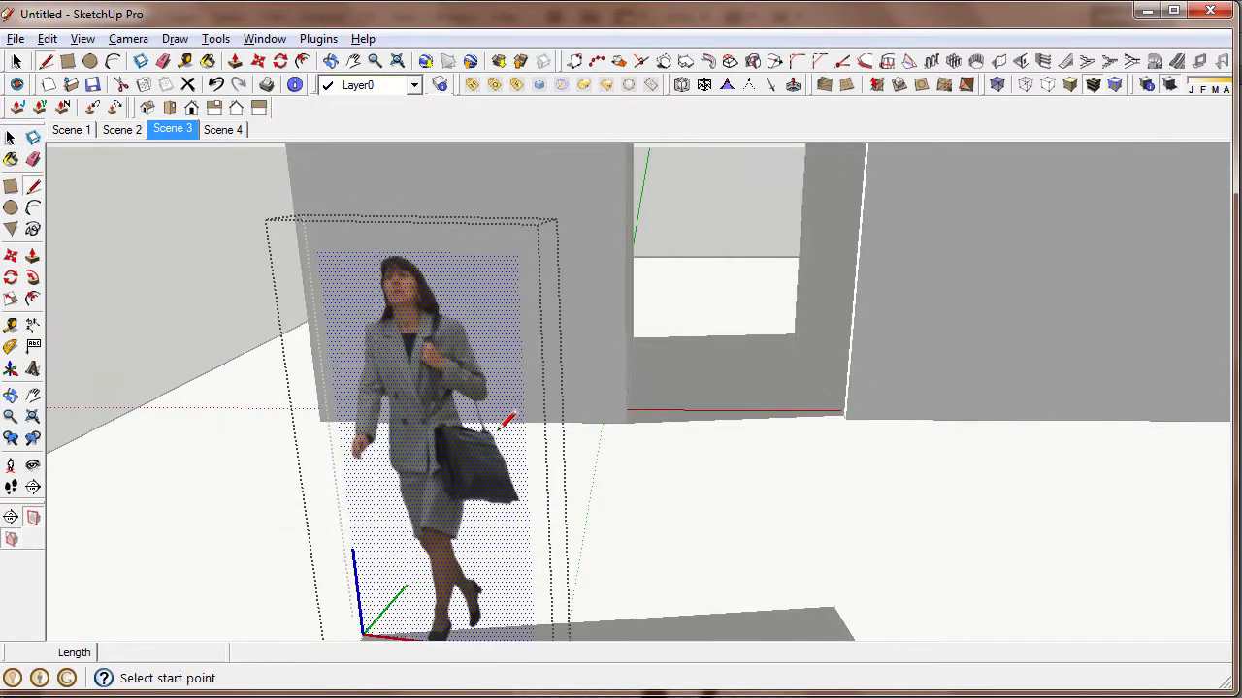
scroll(504, 424, up, 1)
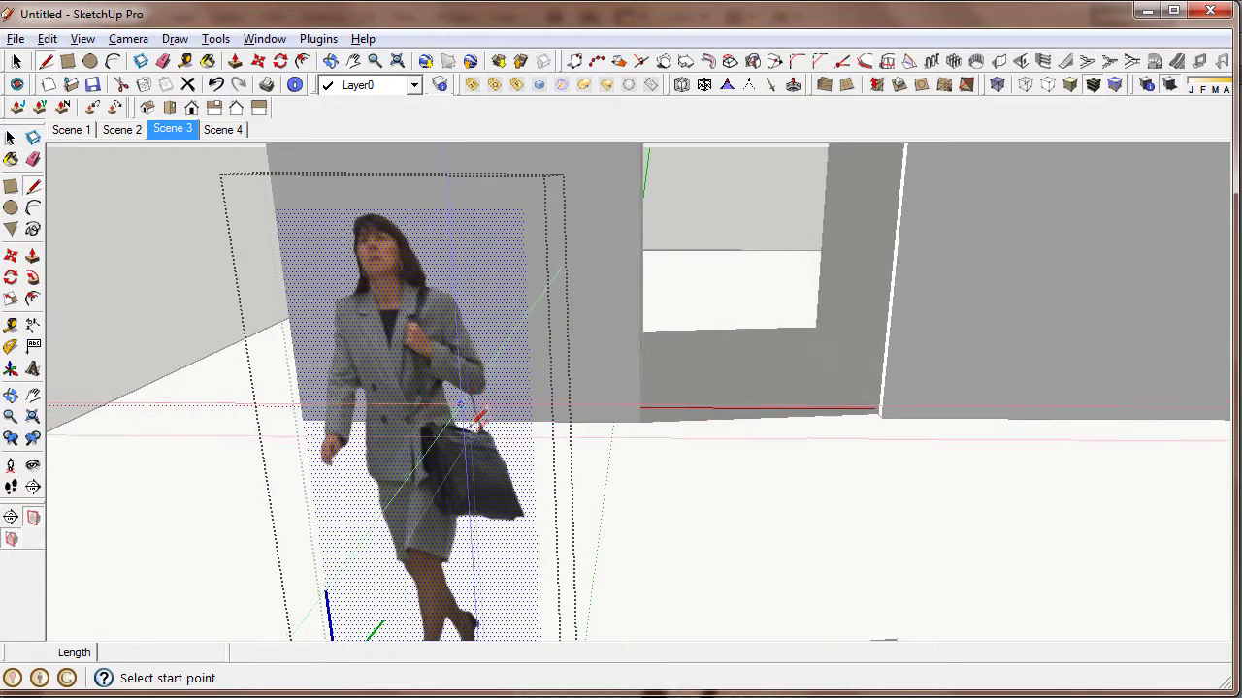
scroll(461, 543, down, 1)
scroll(449, 536, down, 1)
scroll(448, 536, down, 1)
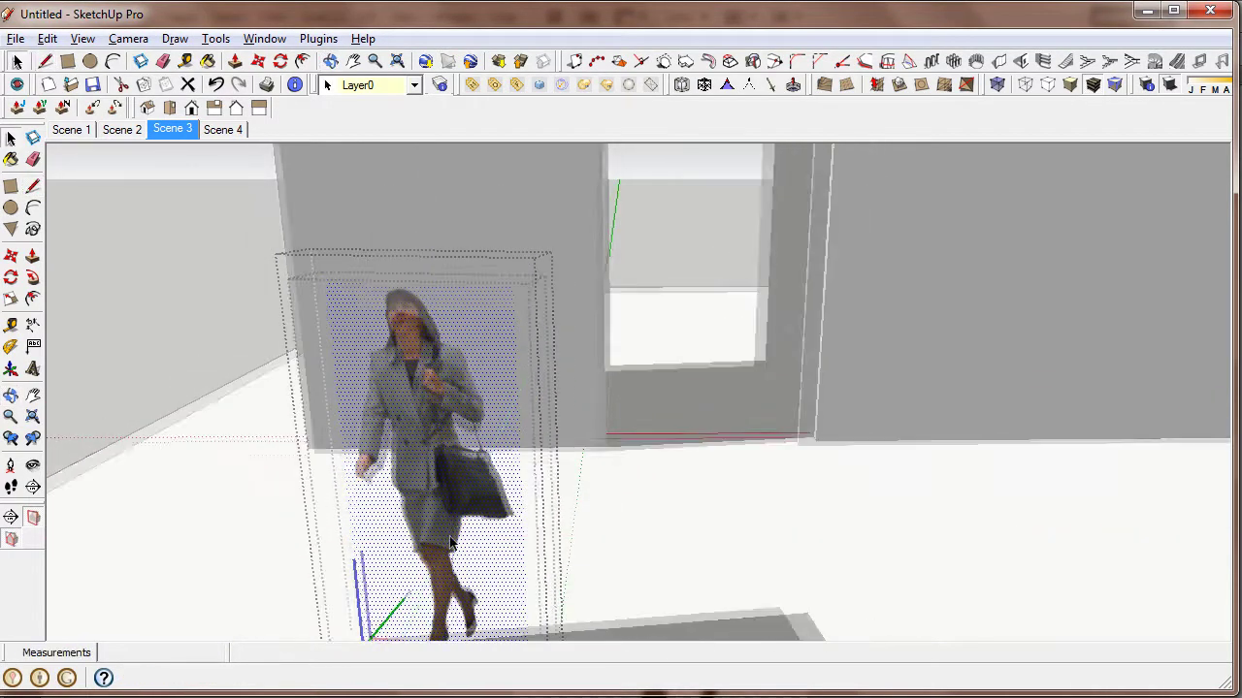
mouse_move(448, 536)
middle_down()
mouse_move(514, 437)
mouse_move(580, 436)
middle_up()
key(space)
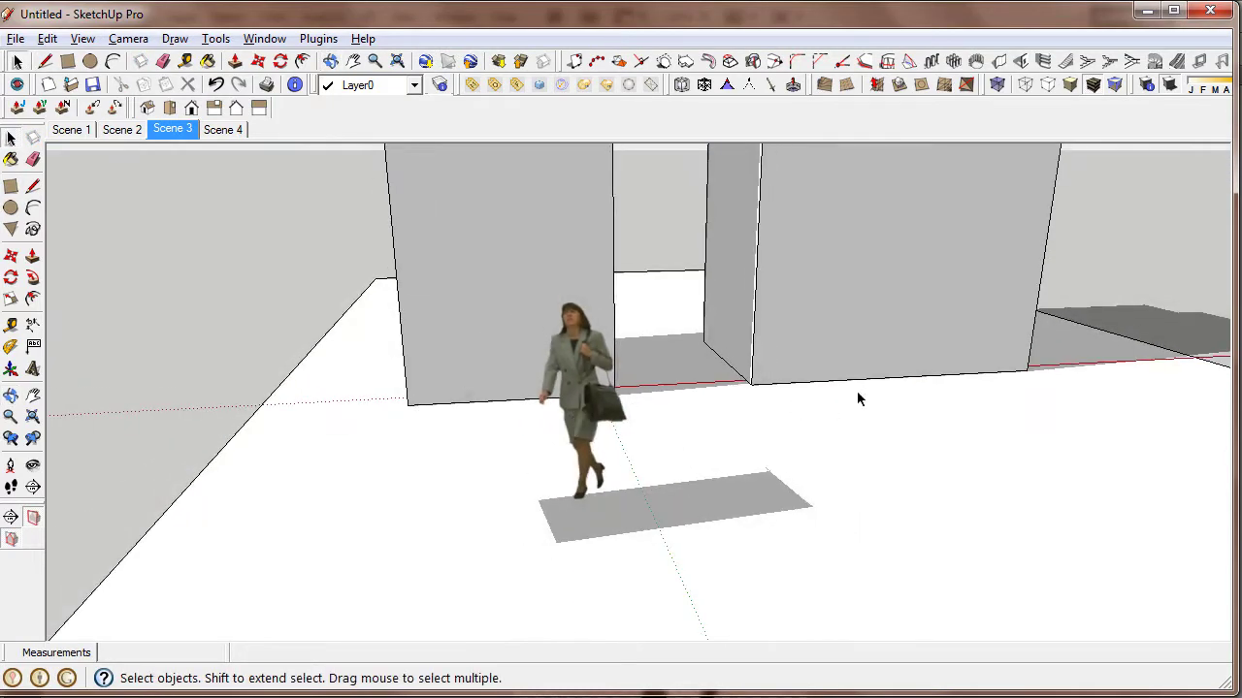
- Toggle to grey ground and white walls, then orbit to confirm the woman faces the camera
mouse_move(857, 398)
middle_down()
mouse_move(601, 347)
mouse_move(1064, 457)
mouse_move(743, 380)
mouse_move(596, 388)
middle_up()
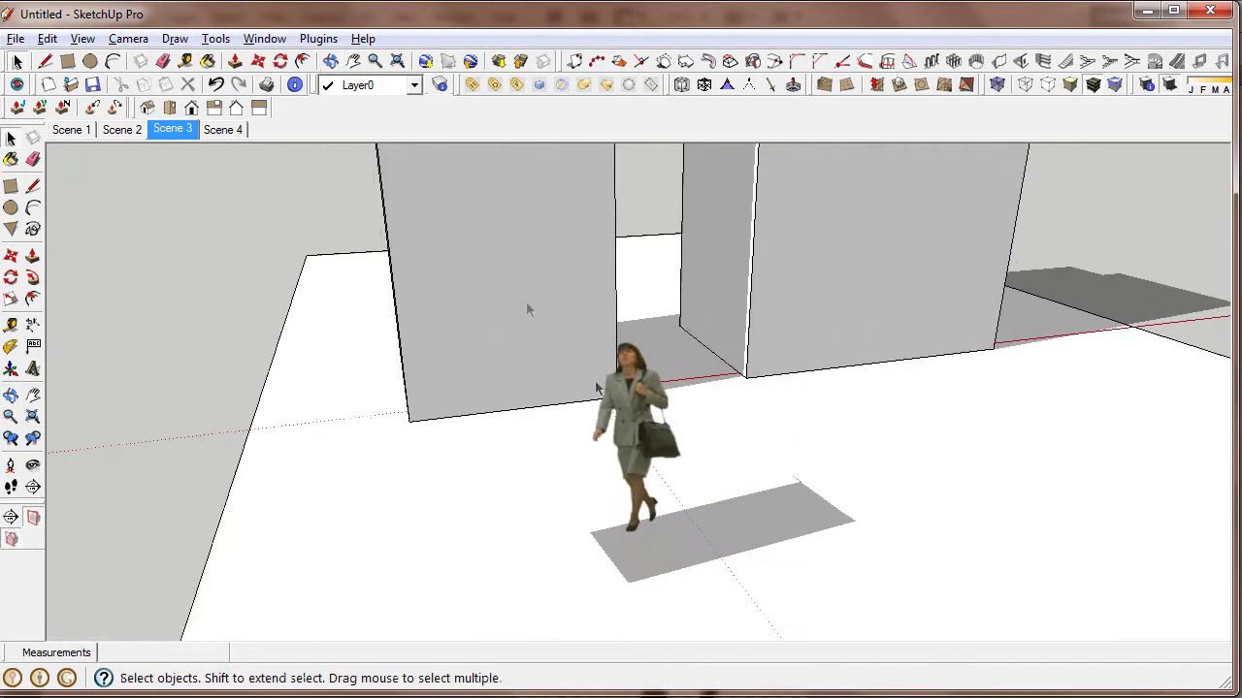
click(1165, 90)
mouse_move(600, 510)
middle_down()
mouse_move(546, 501)
mouse_move(568, 472)
mouse_move(493, 518)
mouse_move(477, 390)
mouse_move(734, 485)
mouse_move(753, 456)
mouse_move(799, 457)
mouse_move(1006, 371)
mouse_move(798, 347)
mouse_move(569, 421)
mouse_move(341, 427)
mouse_move(765, 369)
mouse_move(834, 401)
middle_up()
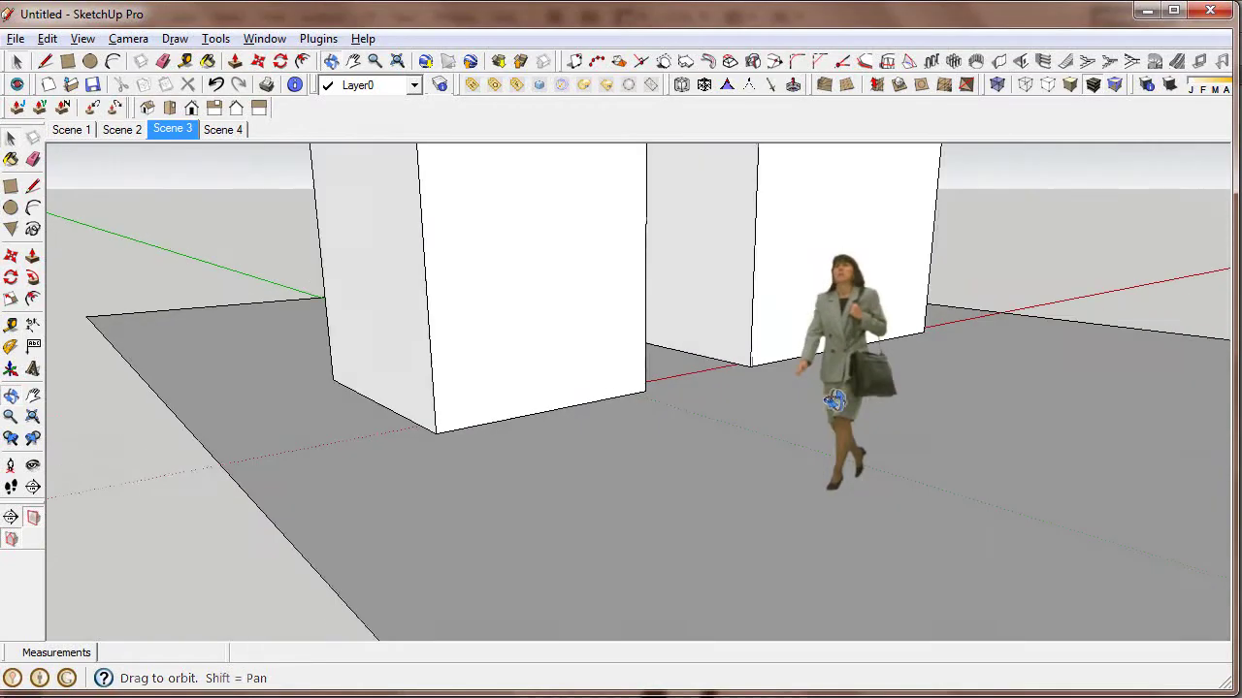
middle_drag(939, 393, 699, 468)
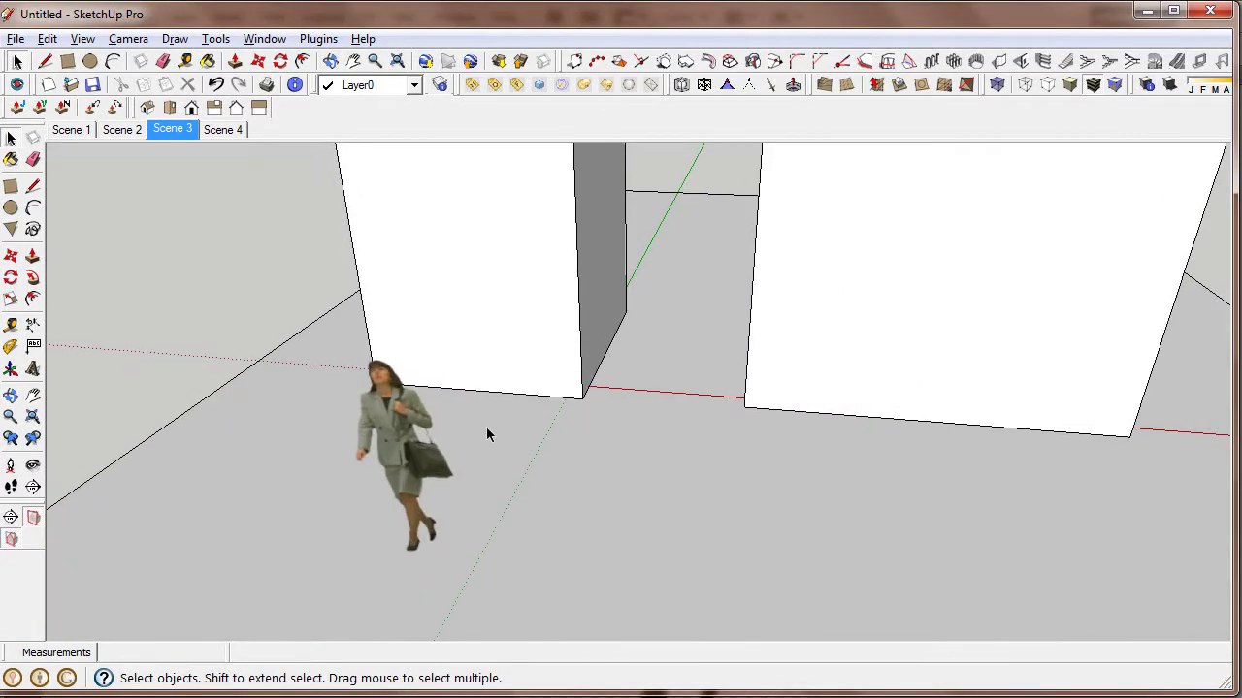
mouse_move(486, 434)
middle_down()
mouse_move(708, 445)
mouse_move(800, 385)
mouse_move(732, 357)
middle_up()
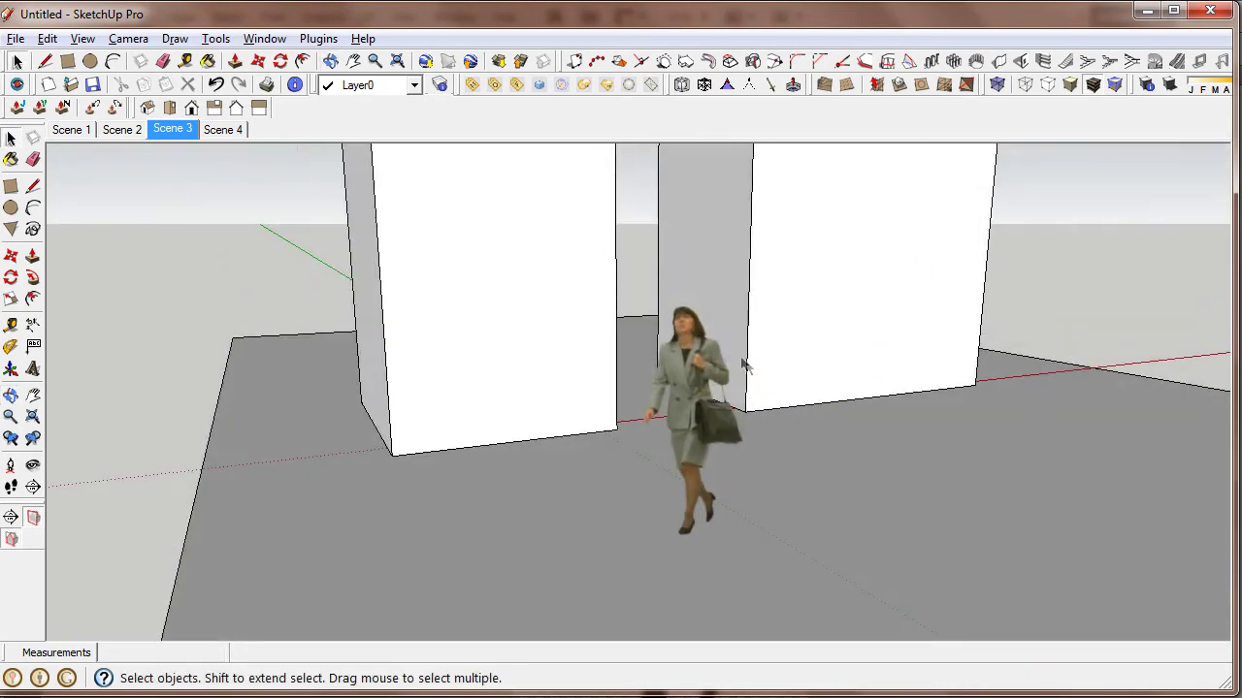